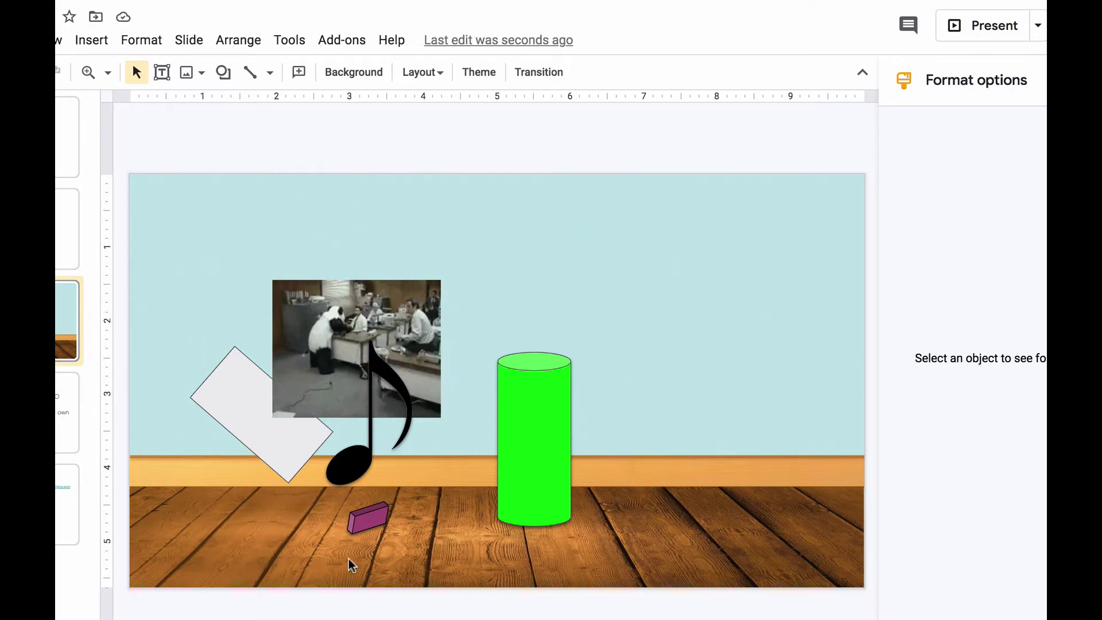
Select the small purple shape on the floorboards, then switch to the Cliff Climber Preview YouTube tab
left_click(367, 515)
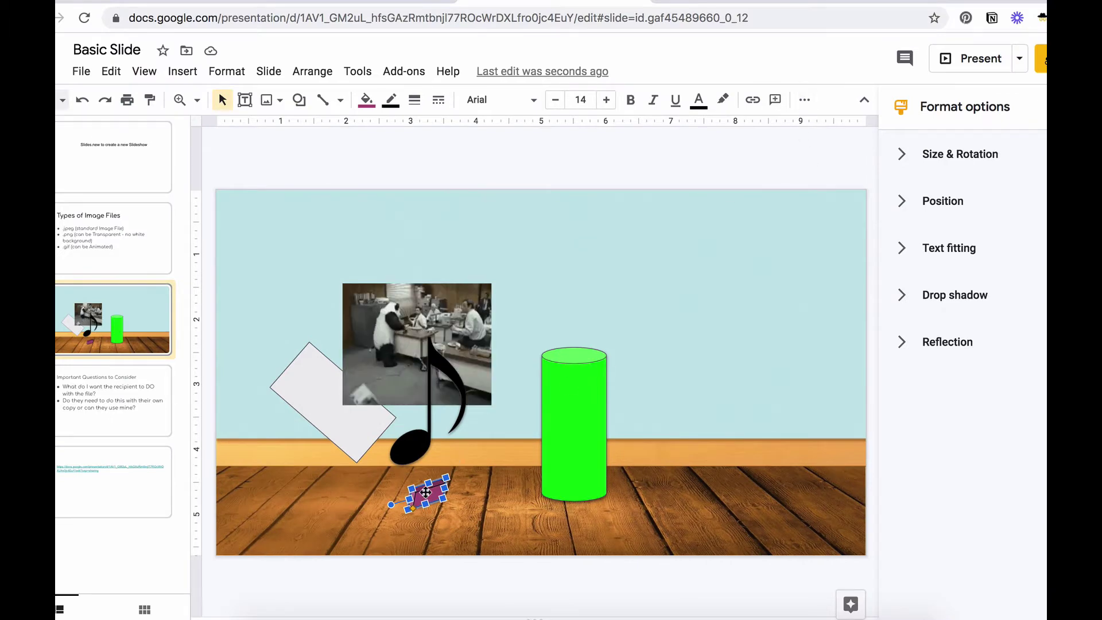
left_click(750, 1)
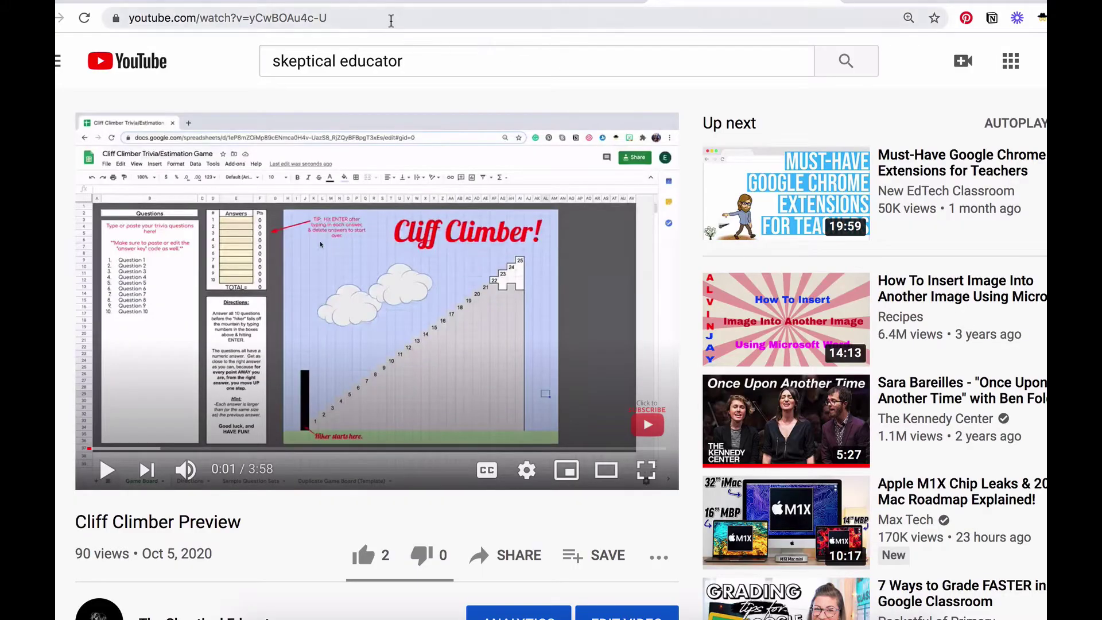
Copy the Cliff Climber Preview video's web address from the address bar
left_click(390, 21)
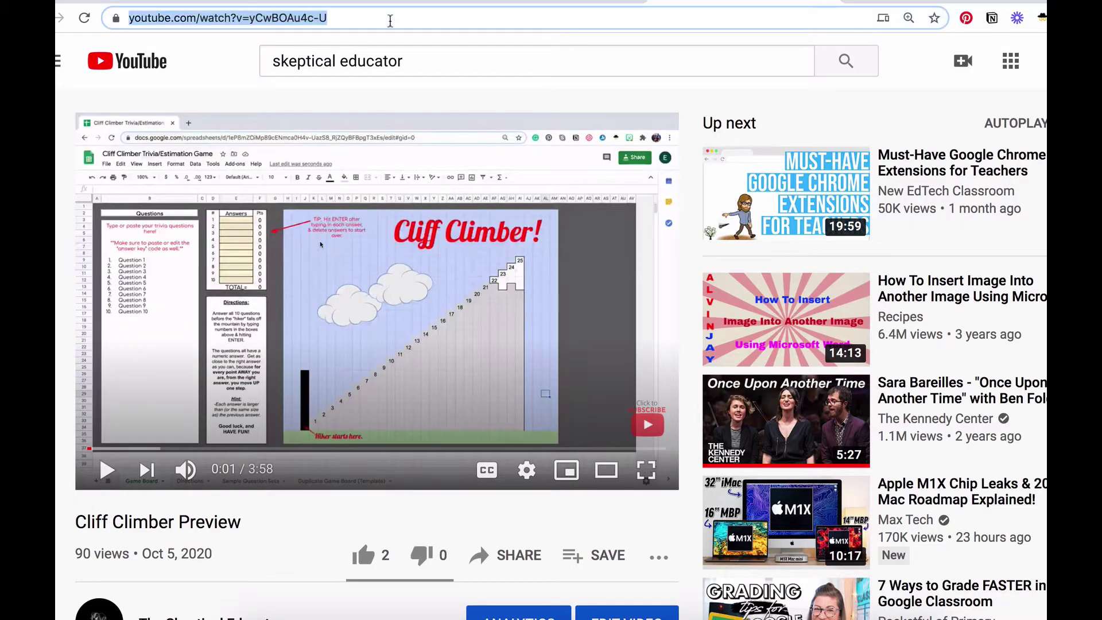
right_click(390, 26)
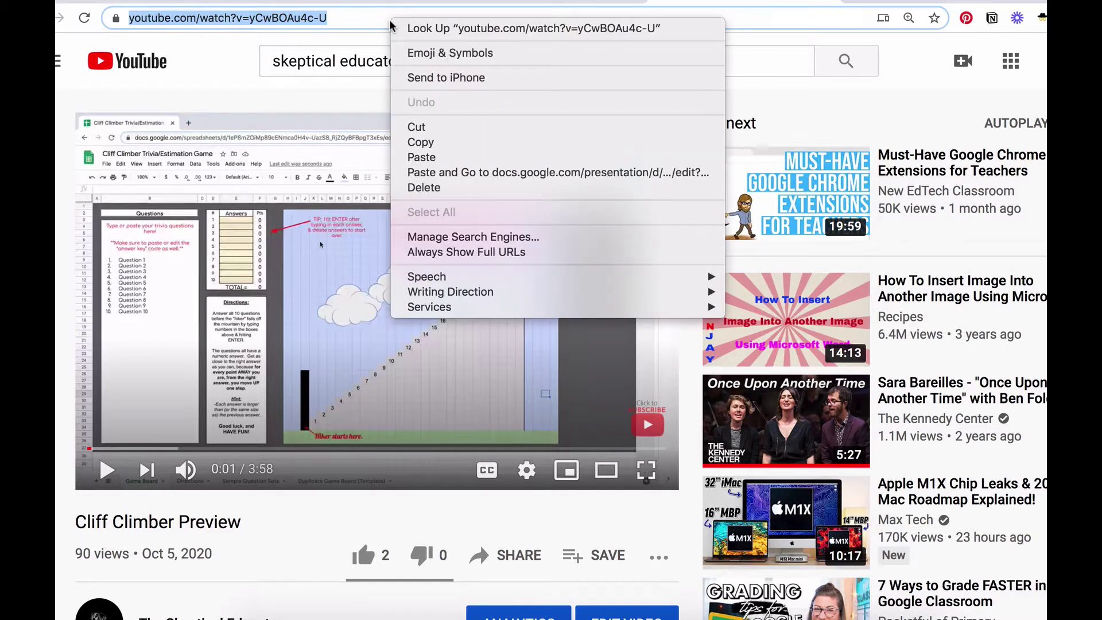
left_click(420, 142)
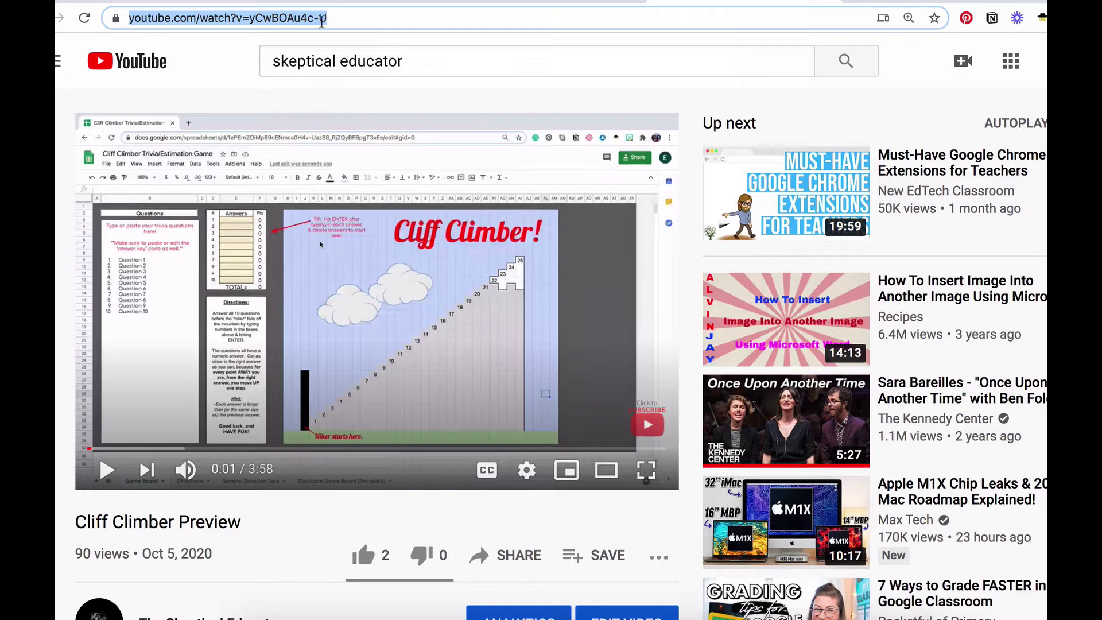
right_click(322, 21)
left_click(357, 143)
Copy the video's short youtu.be share link from the Share dialog
scroll(318, 508, "down", 3)
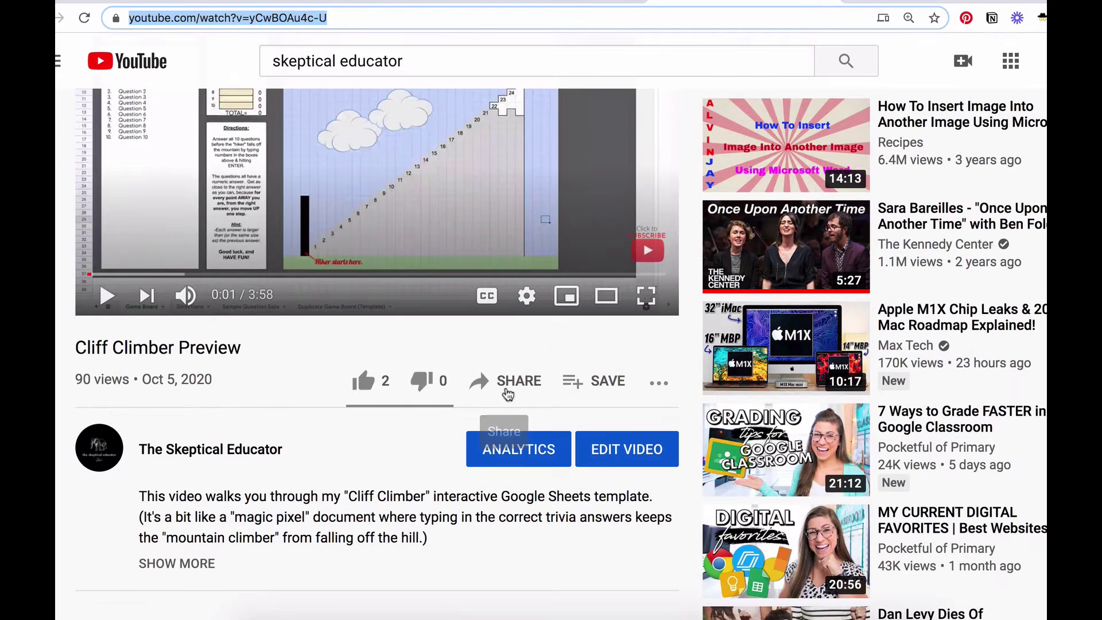
left_click(504, 384)
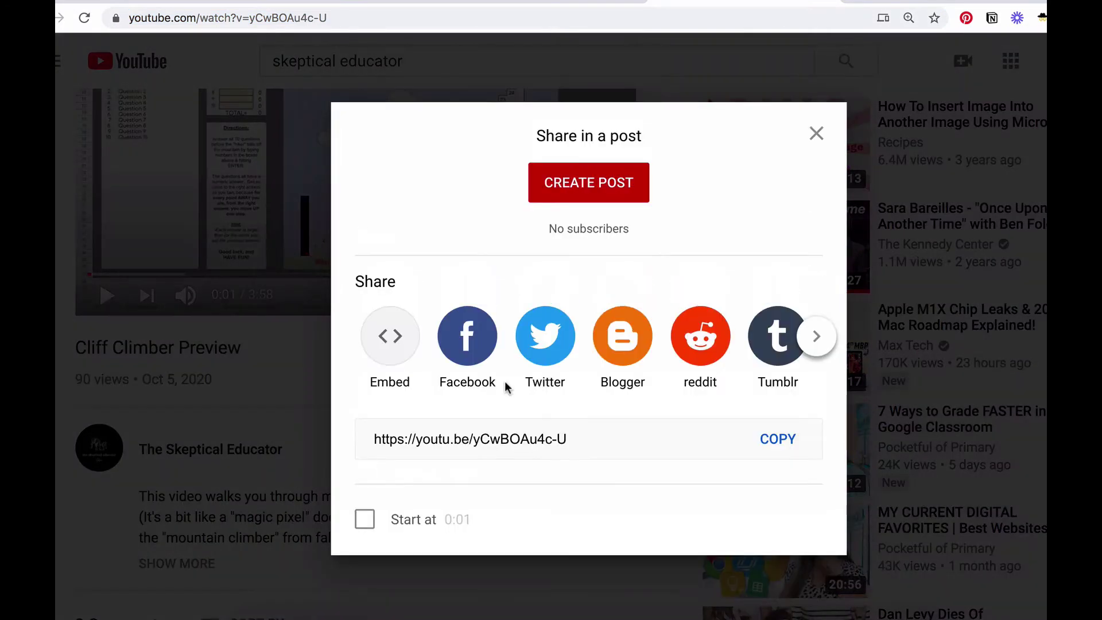
left_click(777, 439)
left_click(816, 134)
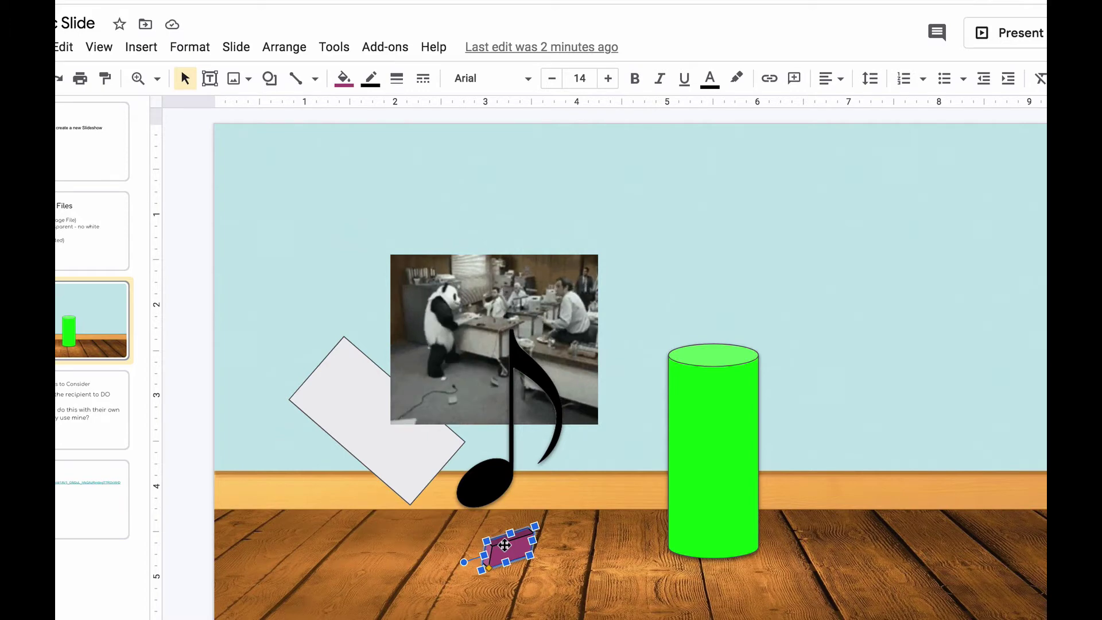
left_click(562, 564)
left_click(500, 546)
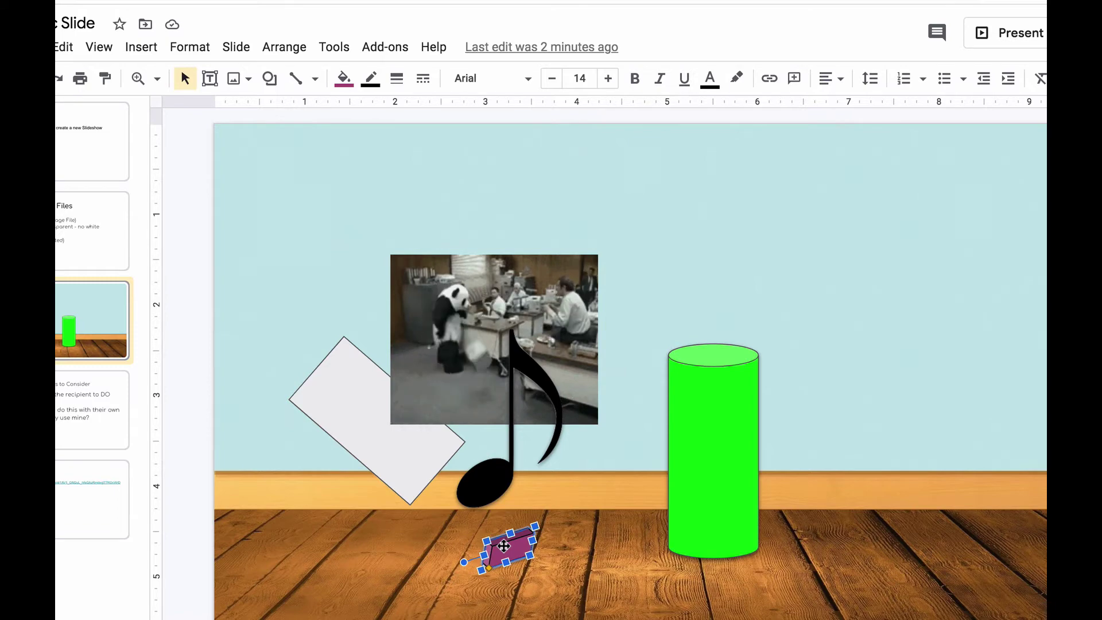
right_click(505, 552)
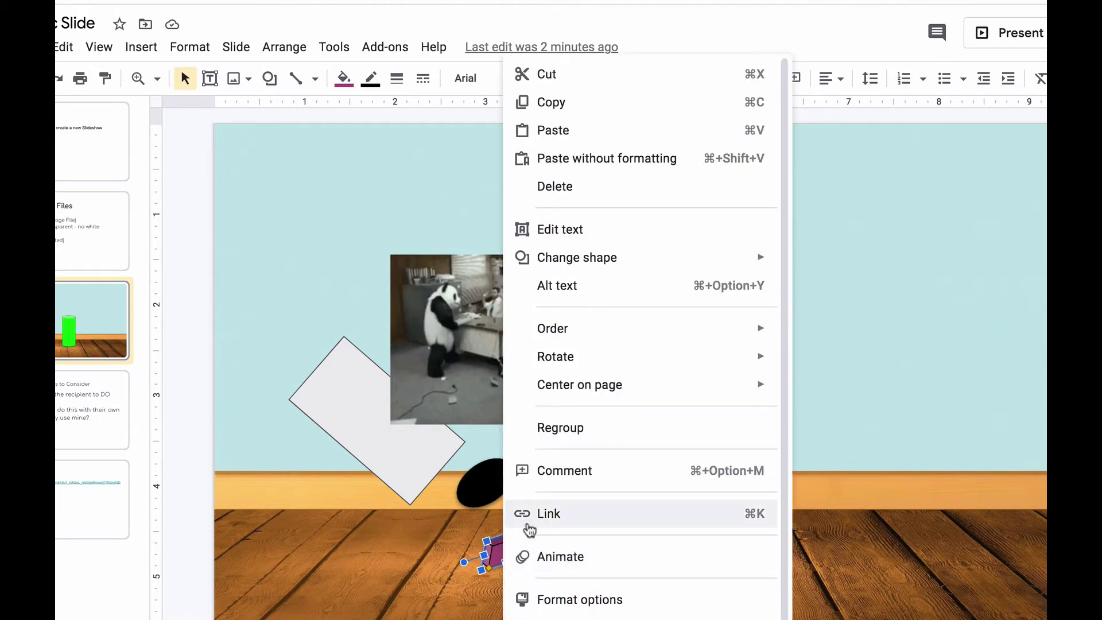
left_click(455, 590)
left_click(505, 545)
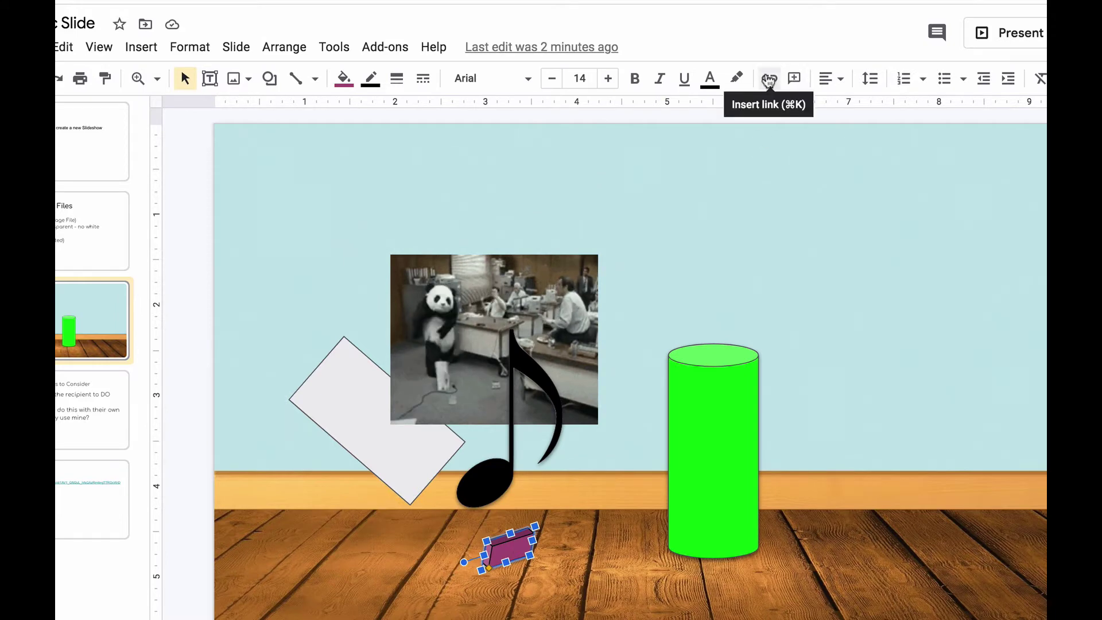
left_click(769, 80)
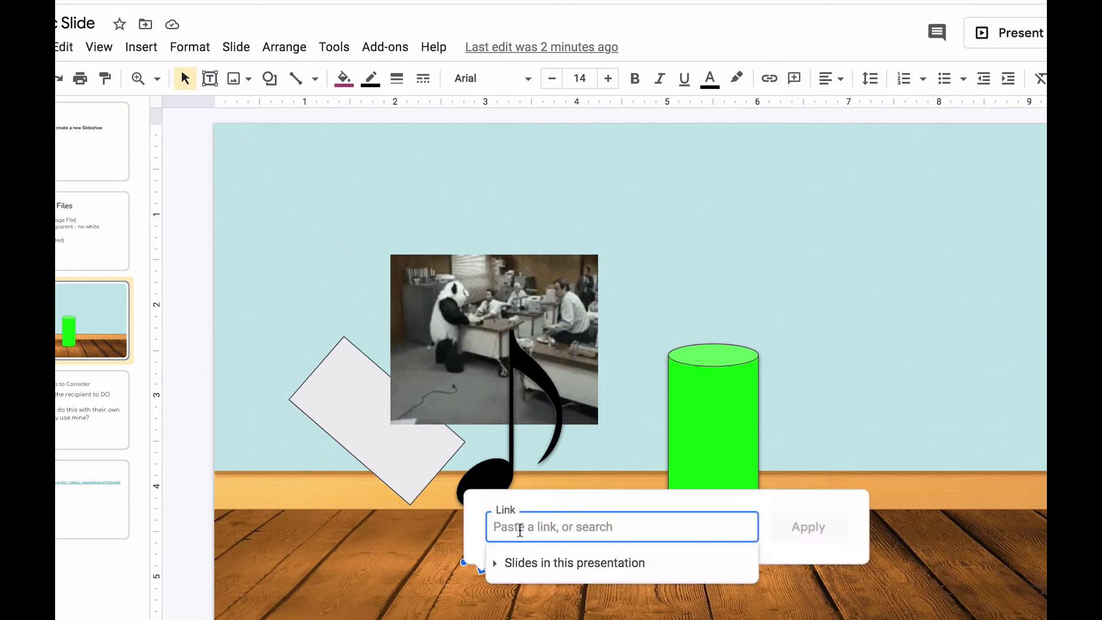
key("super+v")
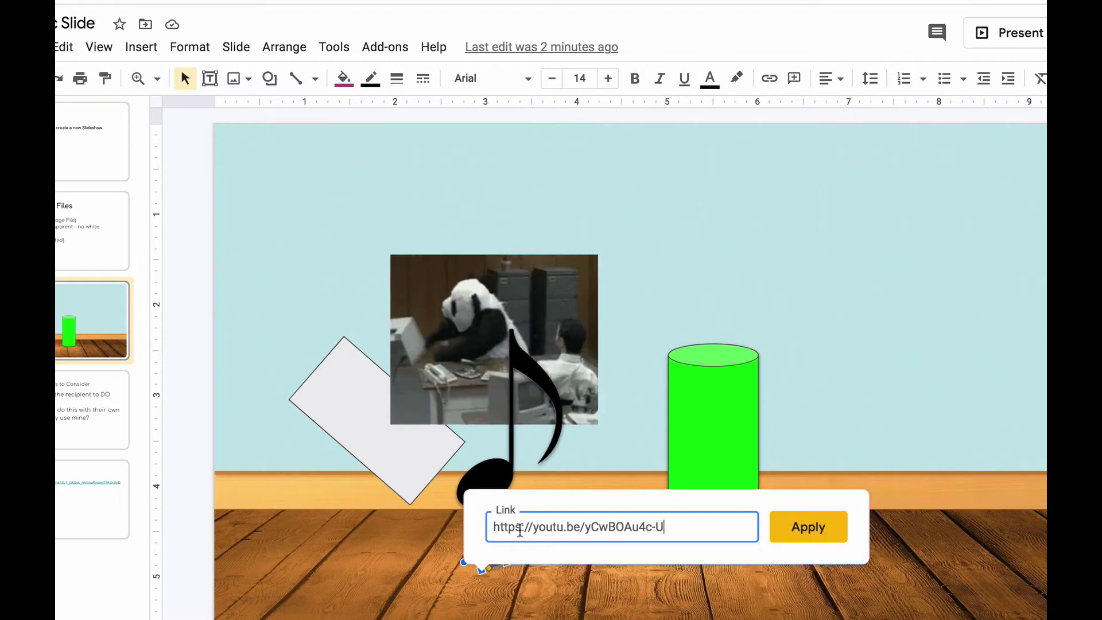
left_click(808, 527)
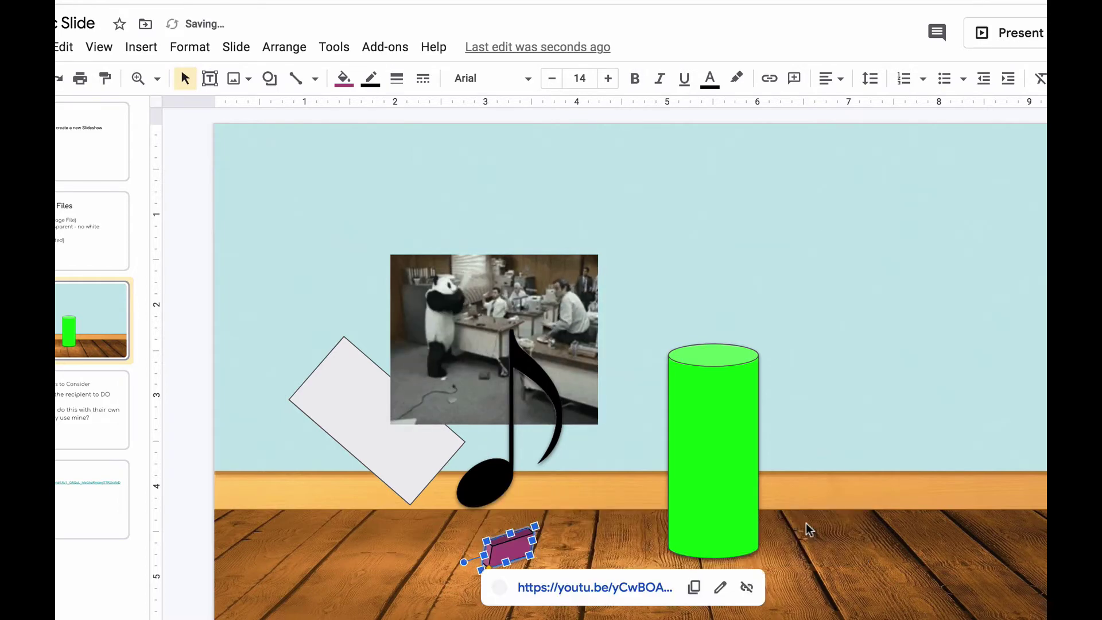
Present the slideshow, follow the purple shape's link to the Cliff Climber video, and pause it
left_click(585, 546)
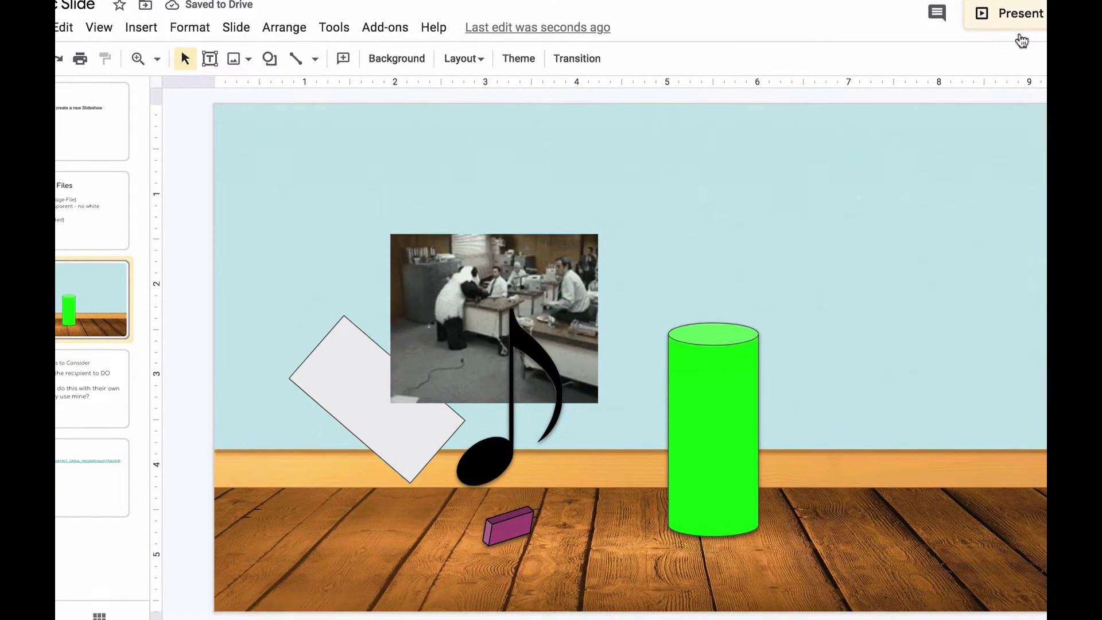
left_click(1021, 36)
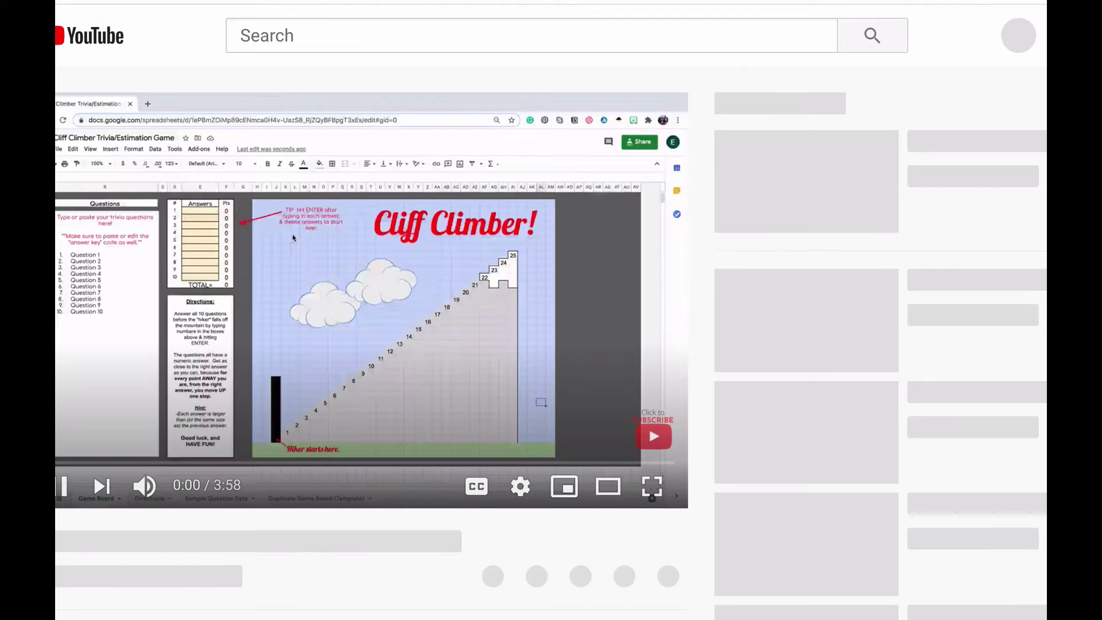
left_click(60, 487)
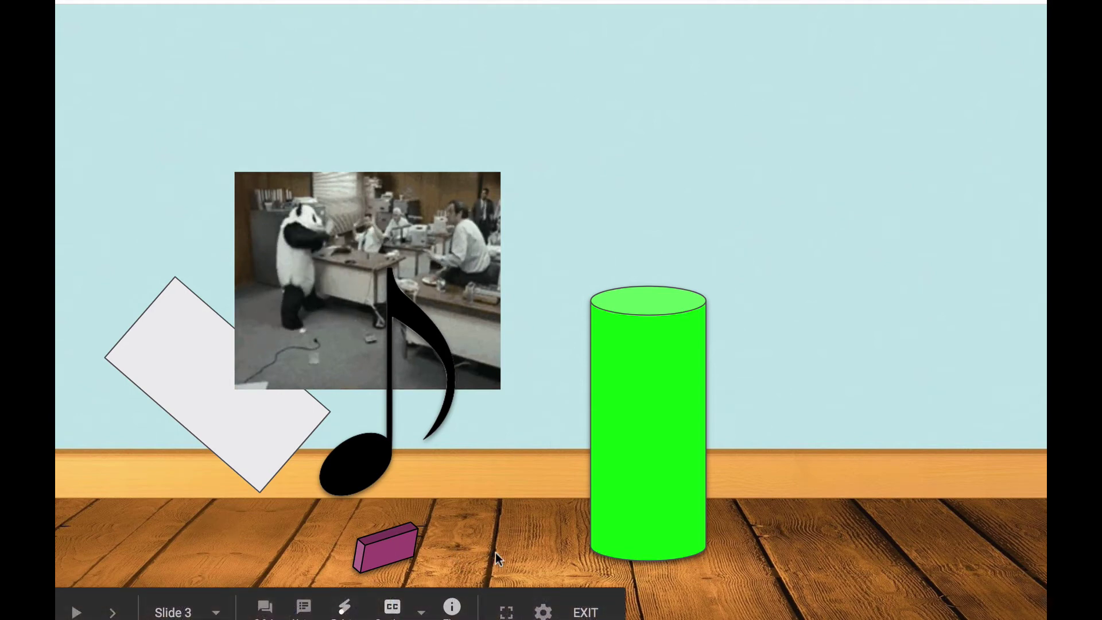
Exit the slideshow, link the green cylinder to Previous Slide, and reselect the purple shape
left_click(586, 613)
right_click(694, 264)
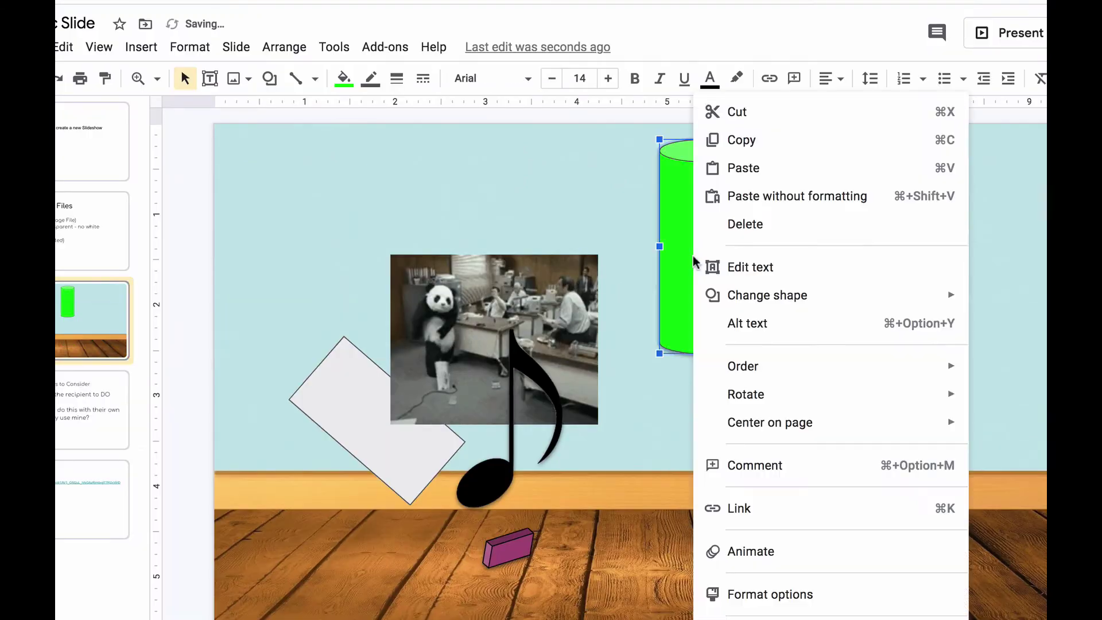
left_click(762, 507)
left_click(686, 433)
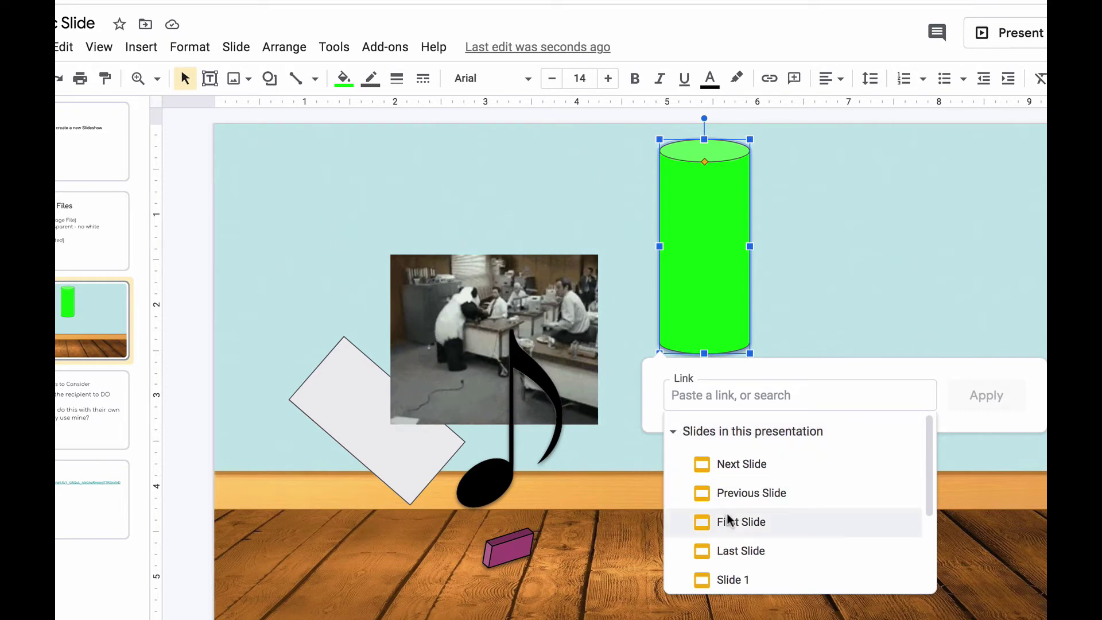
left_click(748, 505)
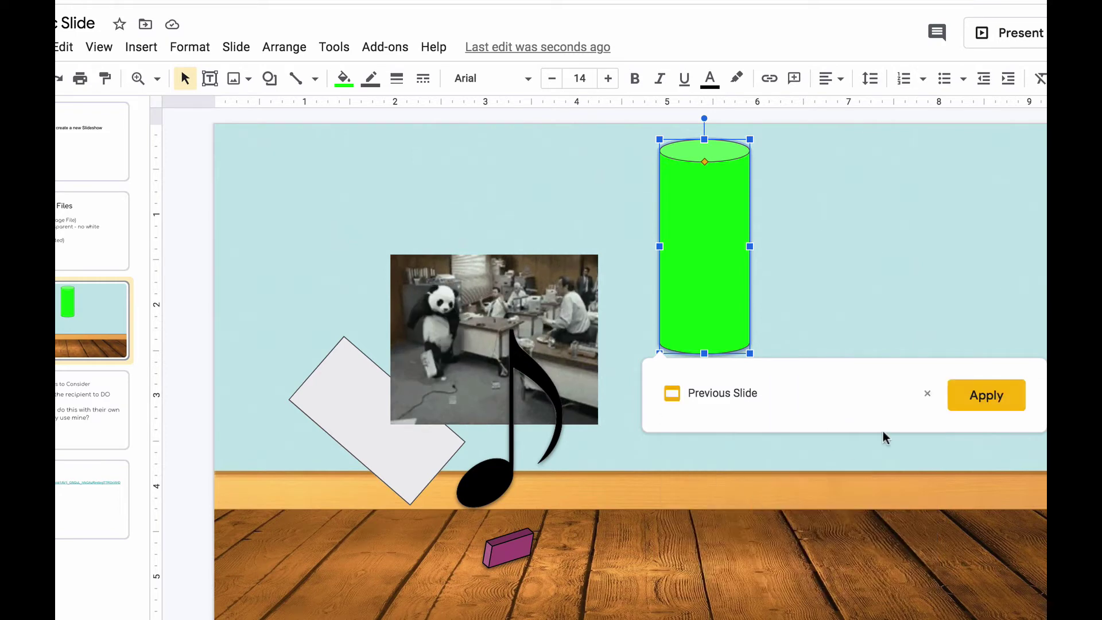
left_click(1000, 396)
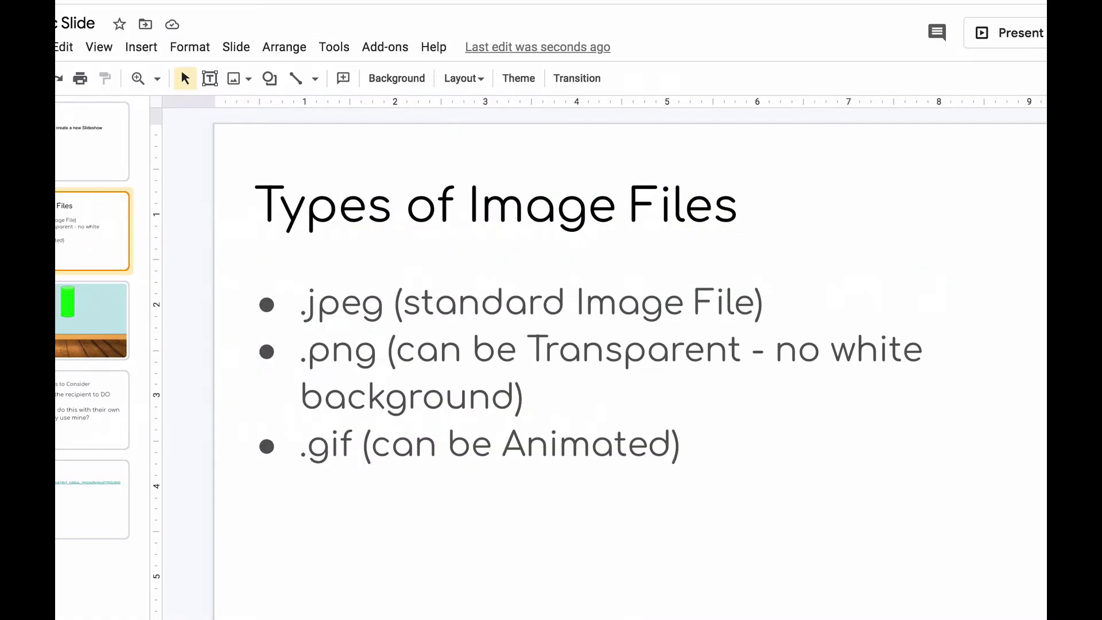
left_click(101, 339)
left_click(511, 554)
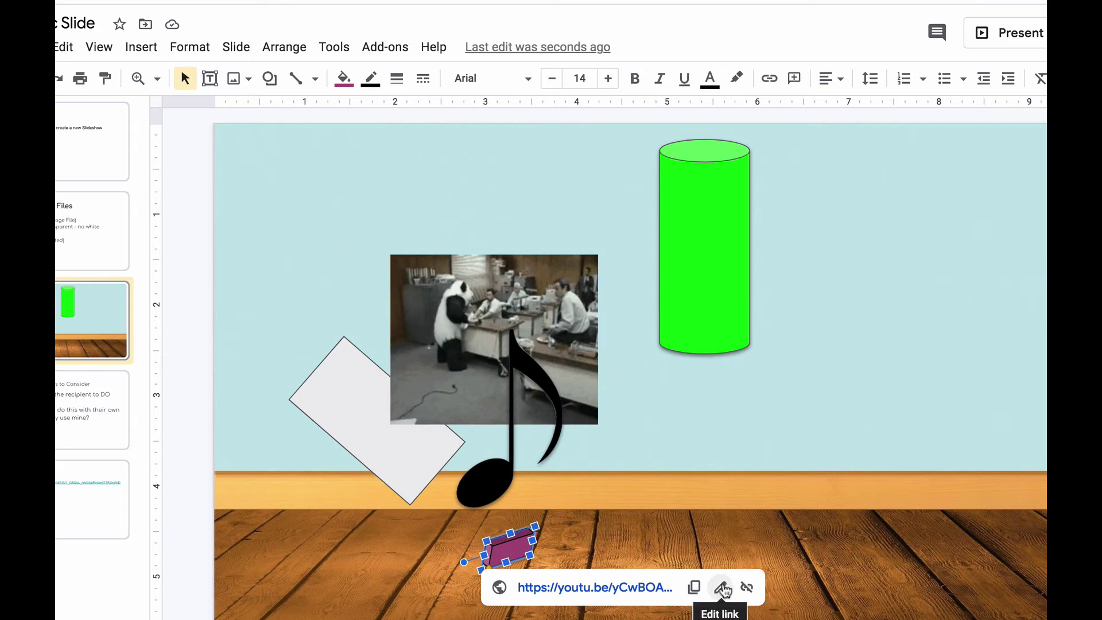
Remove the YouTube link from the purple shape and select the green cylinder to check its link
left_click(721, 587)
left_click(691, 525)
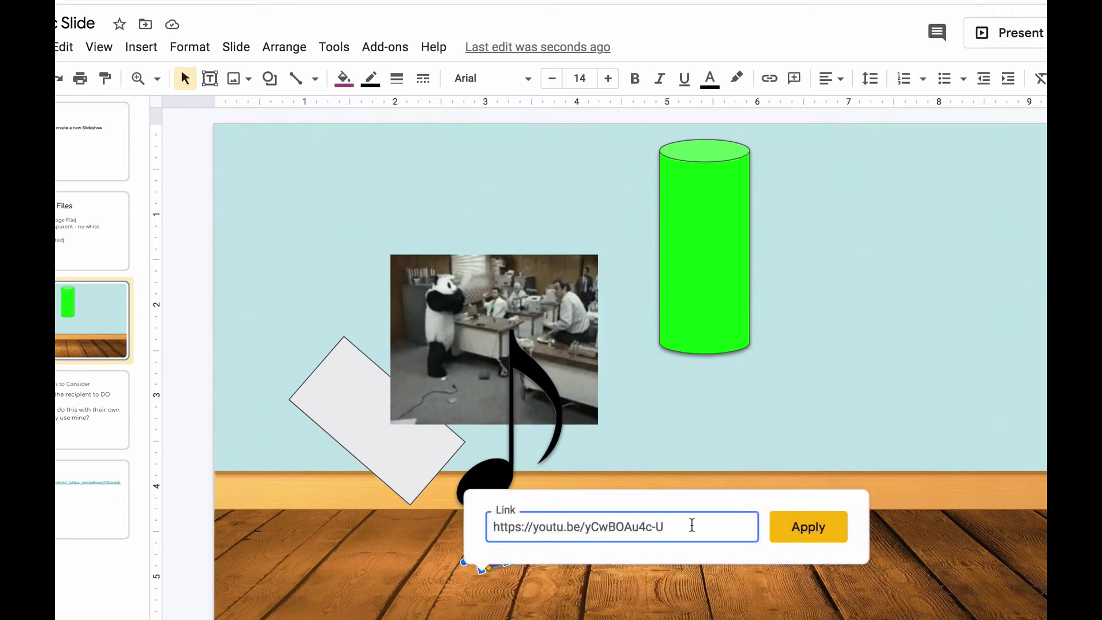
left_click(806, 459)
left_click(502, 554)
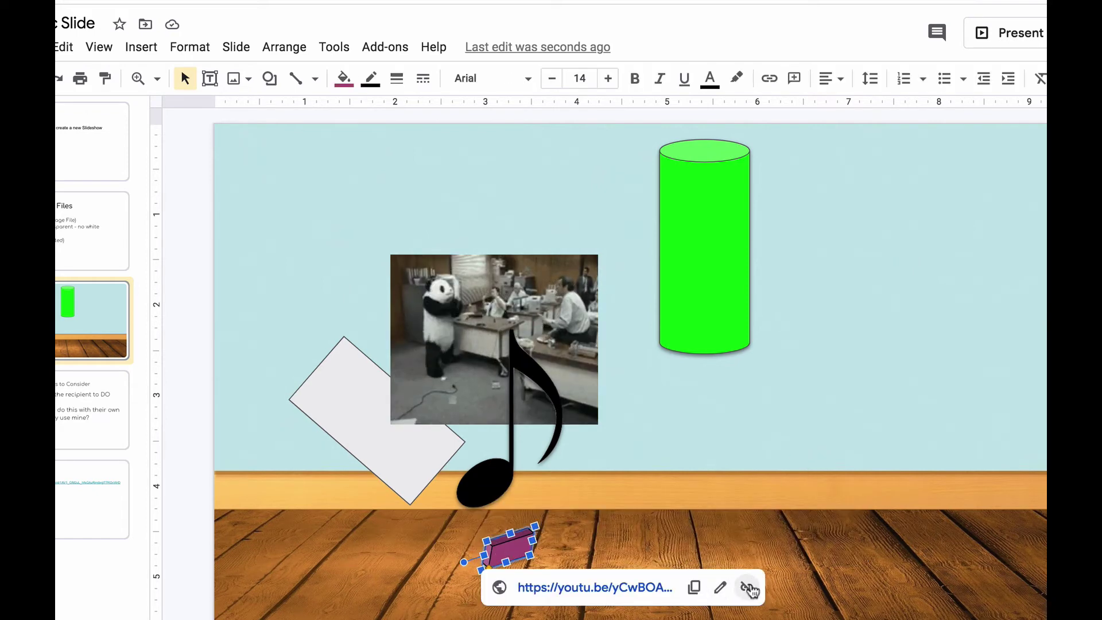
left_click(747, 586)
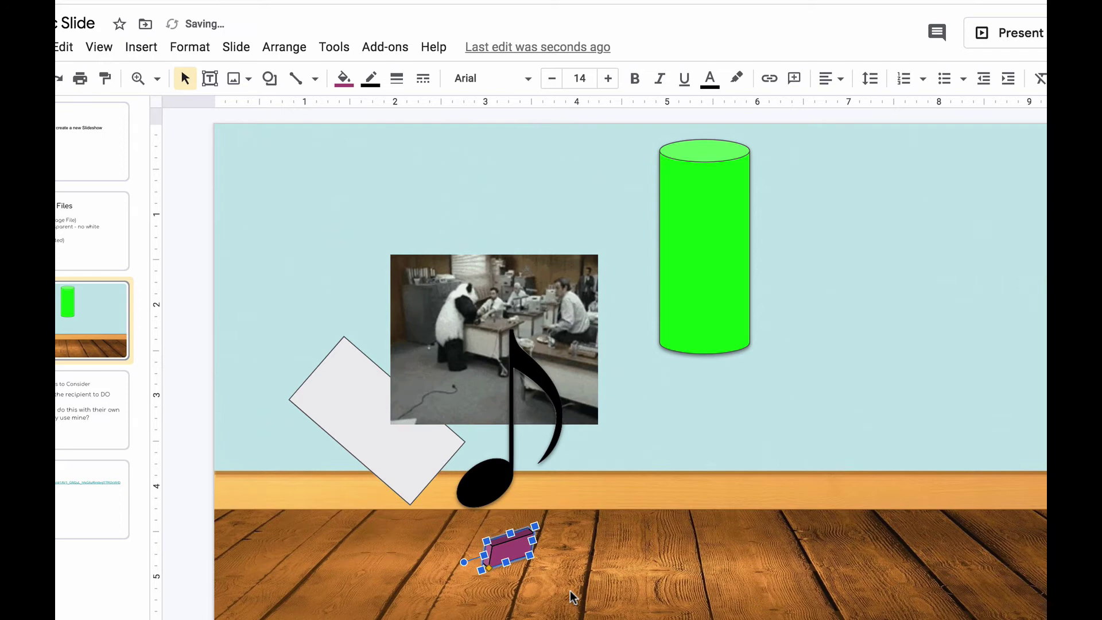
left_click(530, 579)
left_click(717, 309)
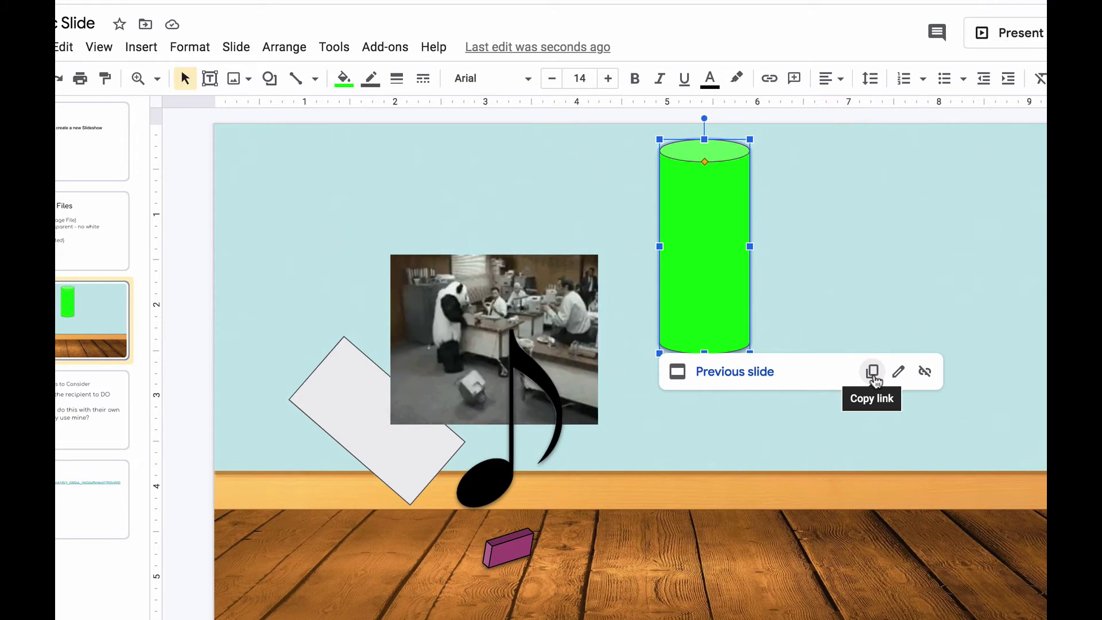
left_click(855, 477)
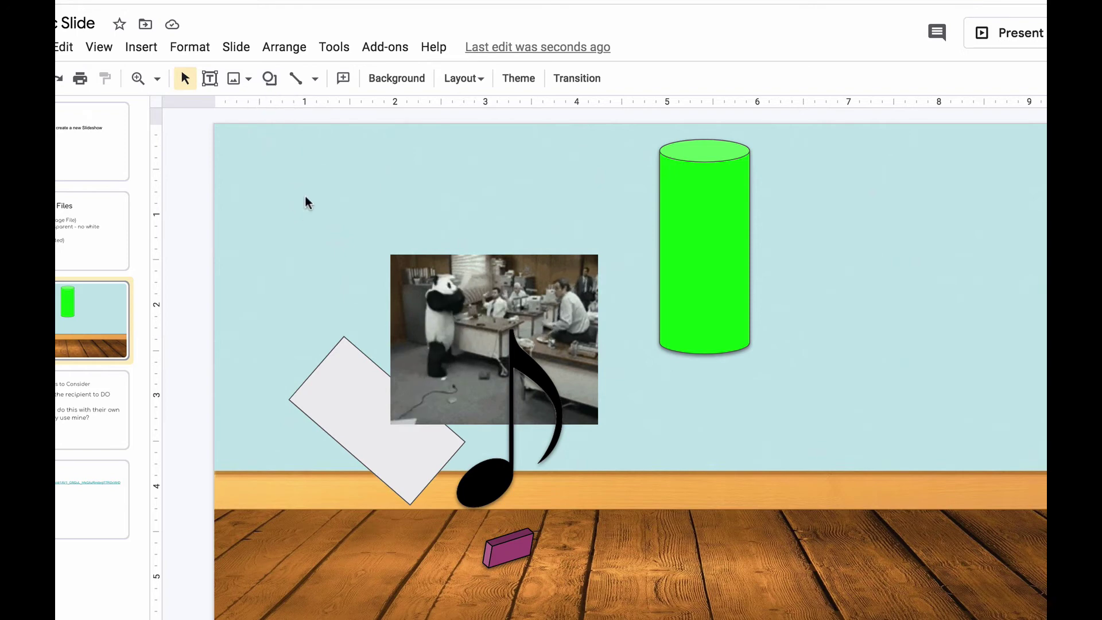
Draw a parallelogram shape on the wooden floor at the slide's bottom right
left_click(269, 80)
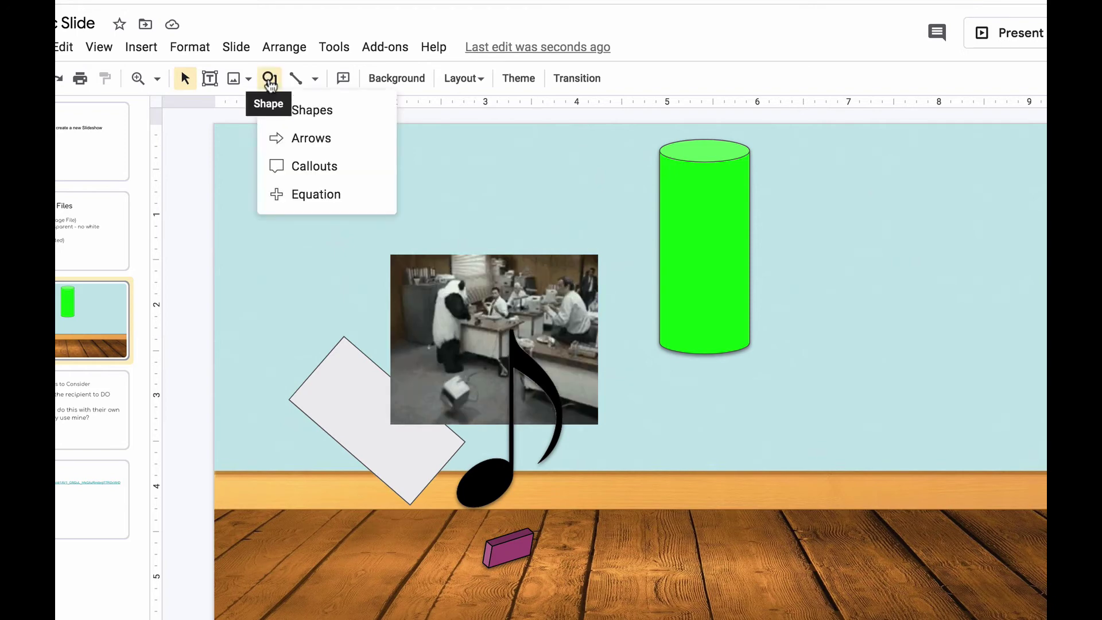
mouse_move(285, 123)
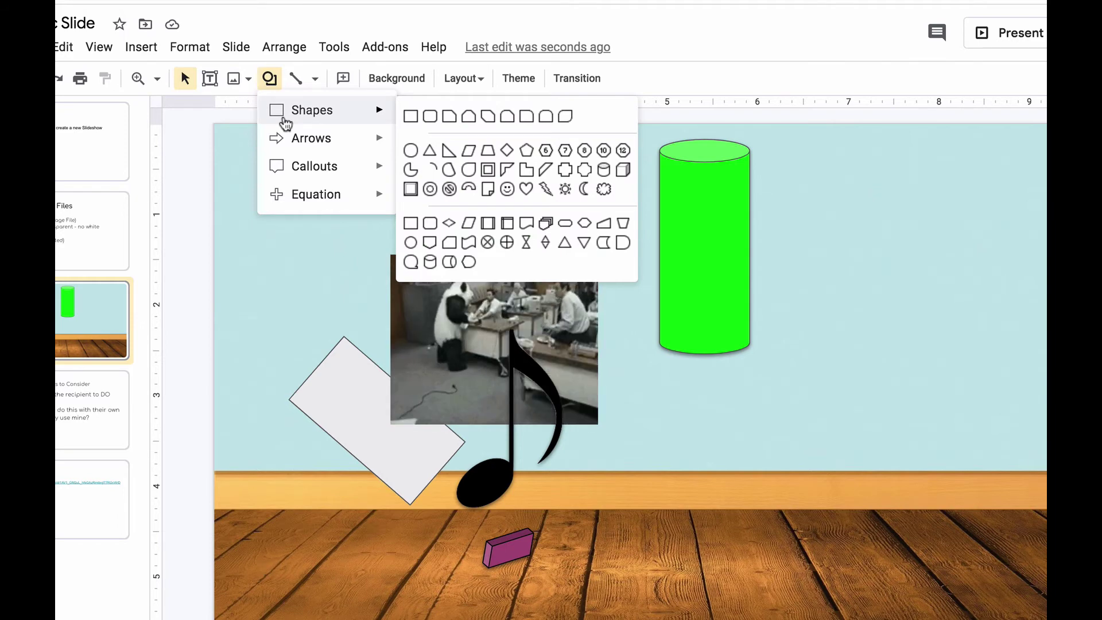
left_click(468, 149)
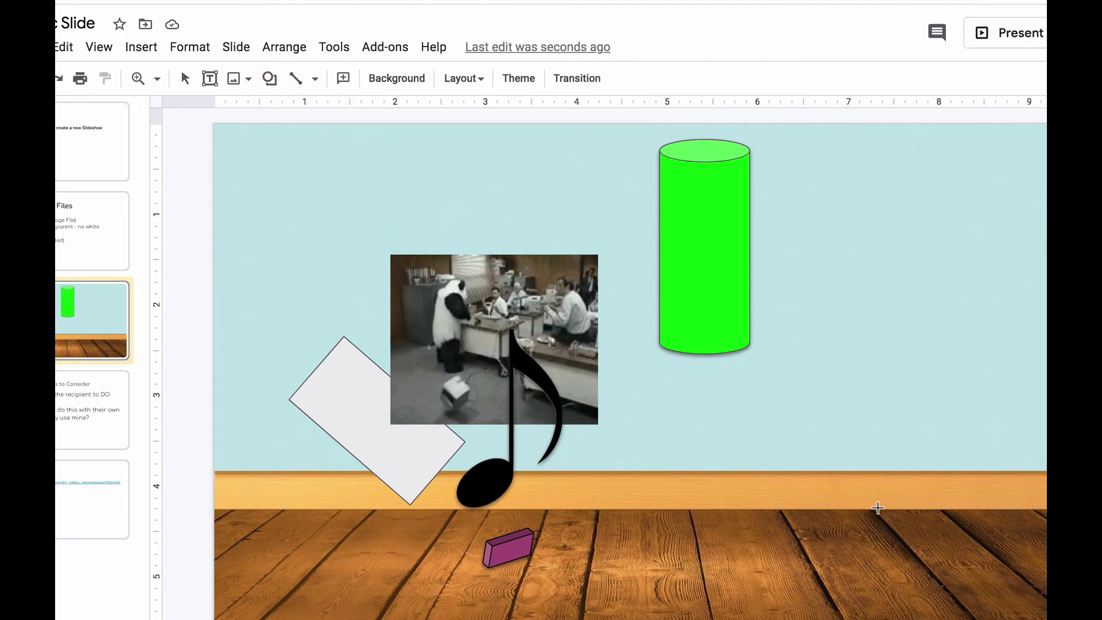
left_click_drag(874, 508, 952, 619)
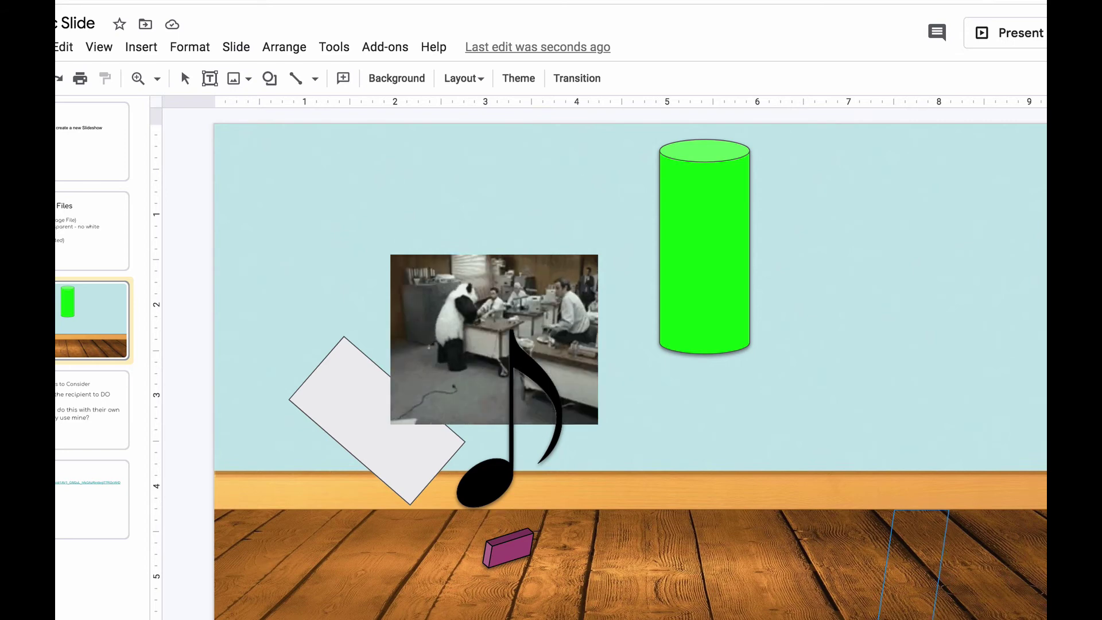
left_click_drag(951, 619, 949, 619)
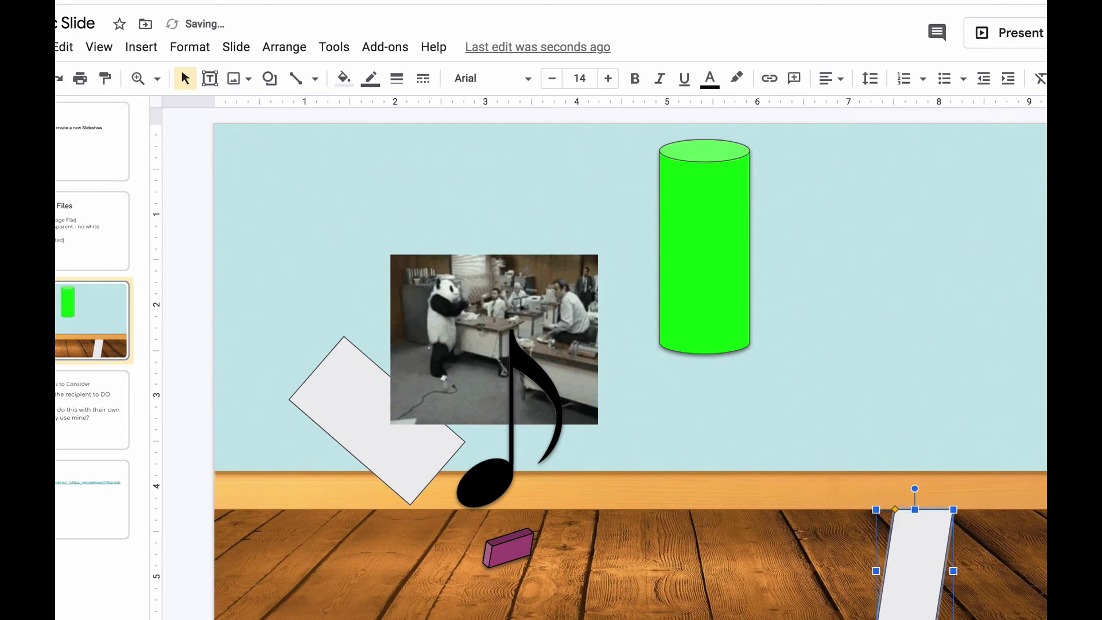
Flip the parallelogram horizontally and nudge it slightly to the right
right_click(919, 561)
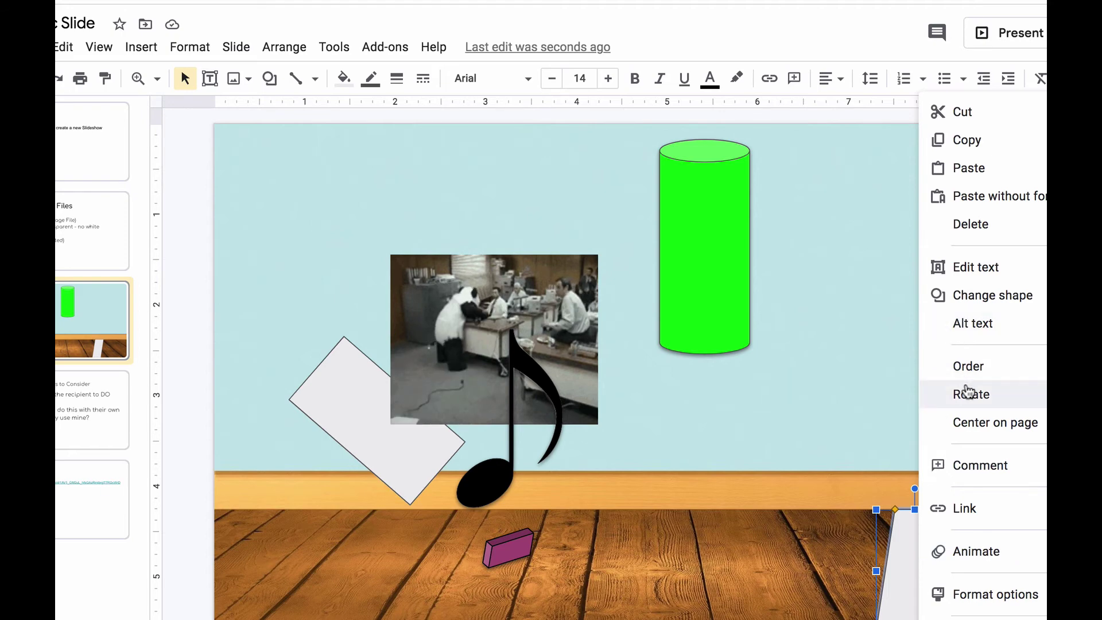
mouse_move(969, 392)
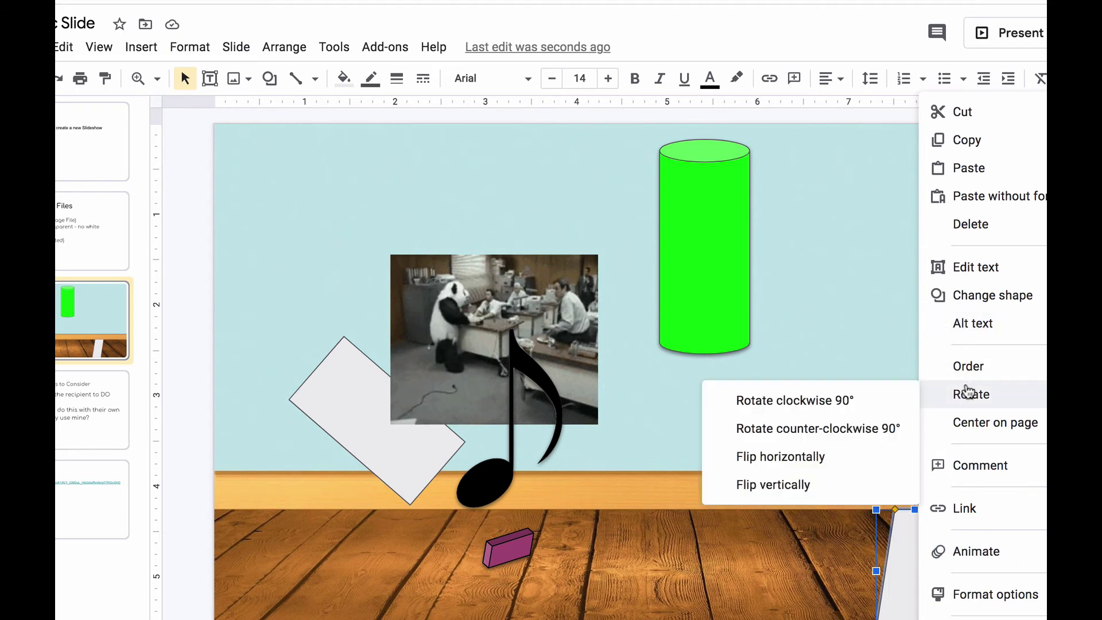
left_click(816, 457)
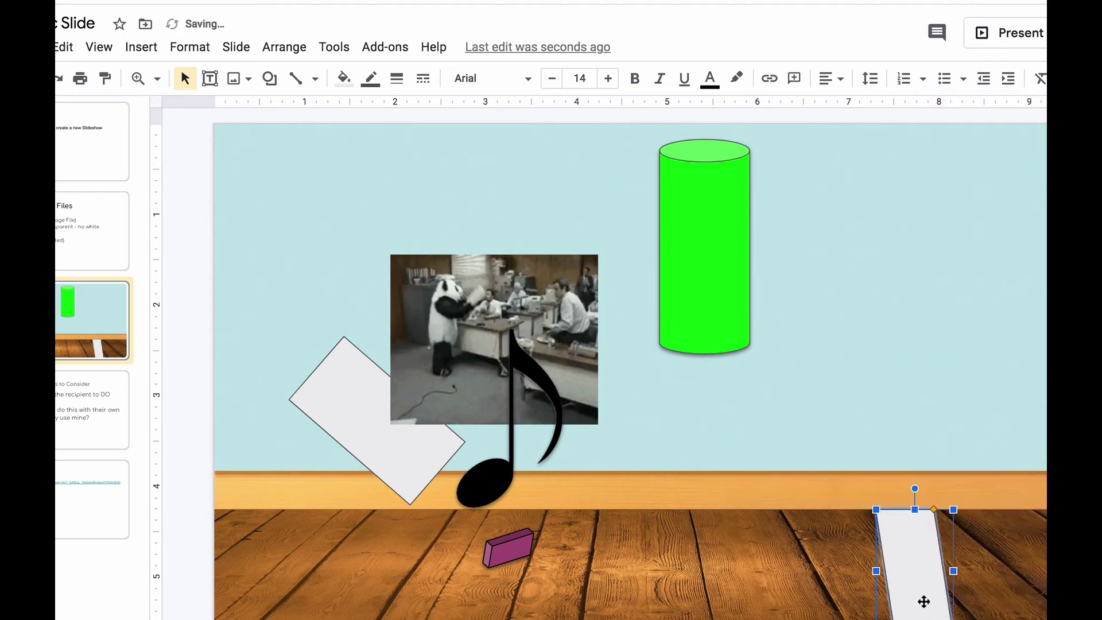
left_click_drag(924, 601, 934, 600)
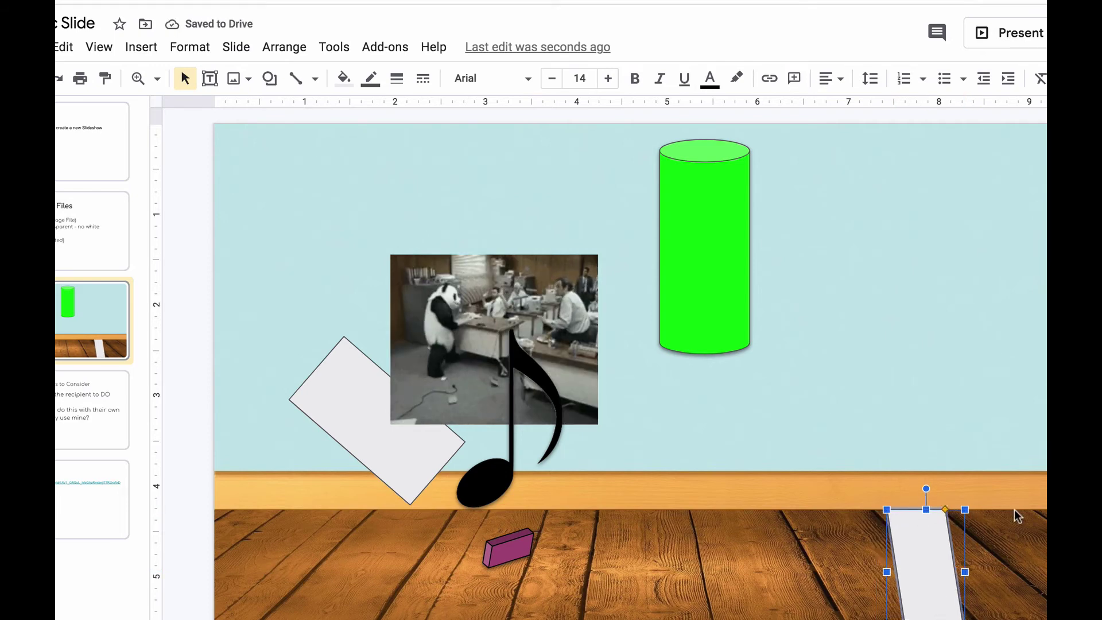
Rotate the parallelogram to about 342.6° and stretch it past the bottom-right edge along a floorboard
left_click_drag(921, 510, 917, 509)
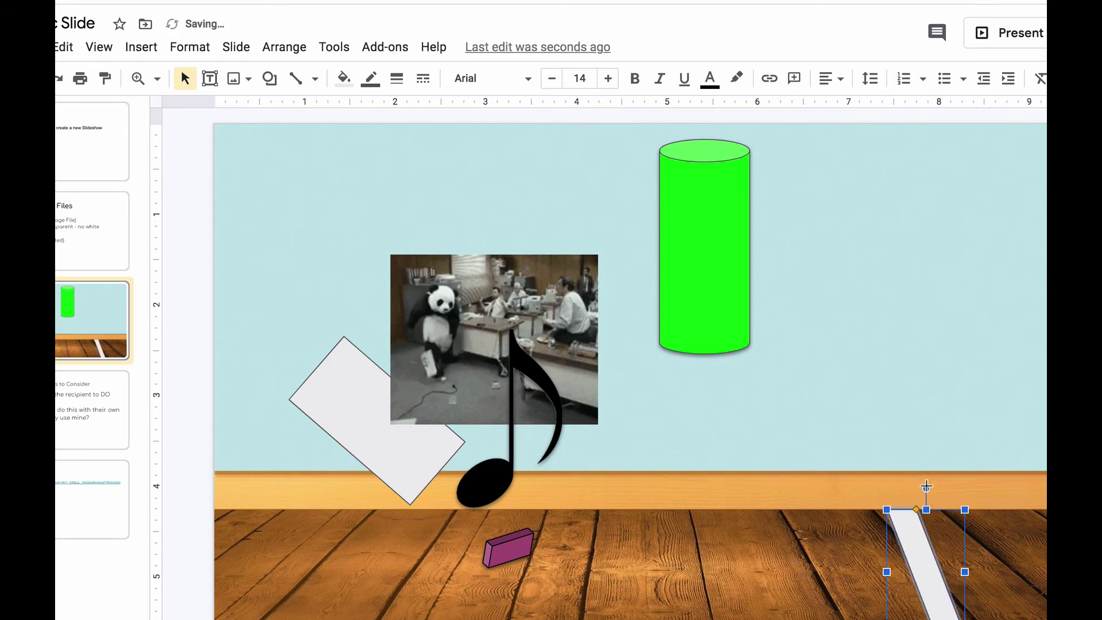
left_click_drag(926, 489, 896, 481)
left_click_drag(917, 568, 928, 559)
left_click_drag(1002, 611, 1053, 603)
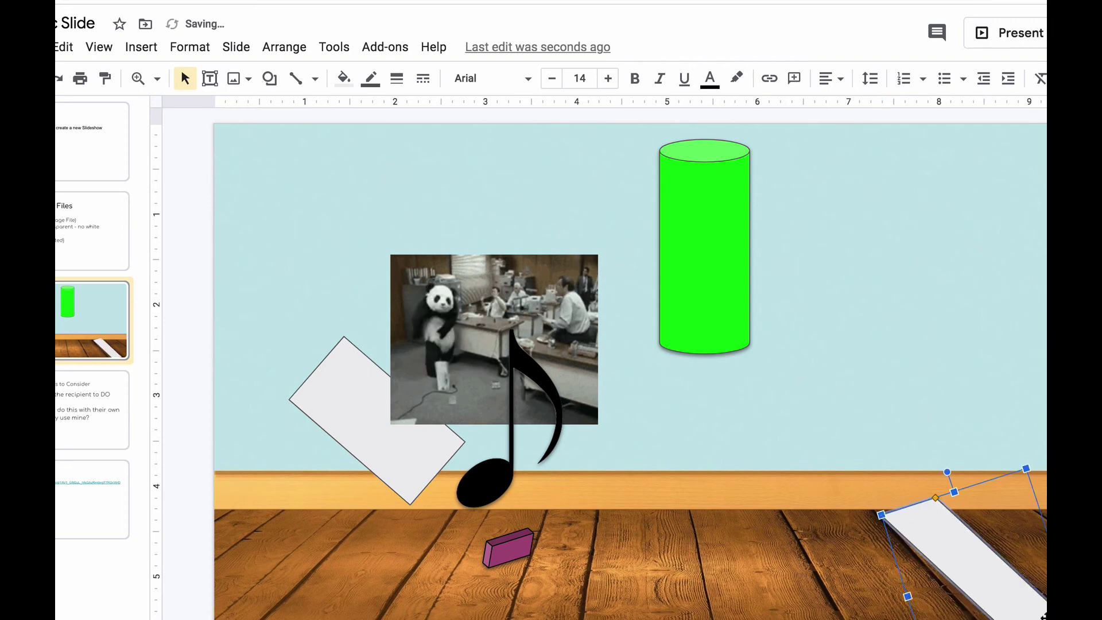
left_click_drag(968, 567, 975, 557)
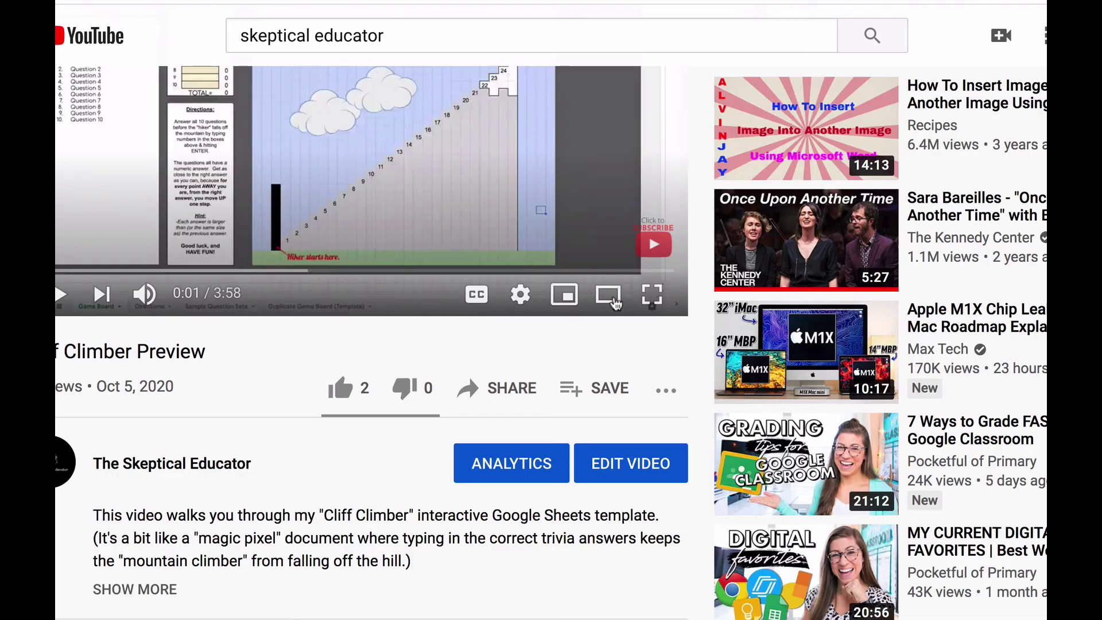
Copy the Cliff Climber Preview video's youtu.be share link again
left_click(507, 396)
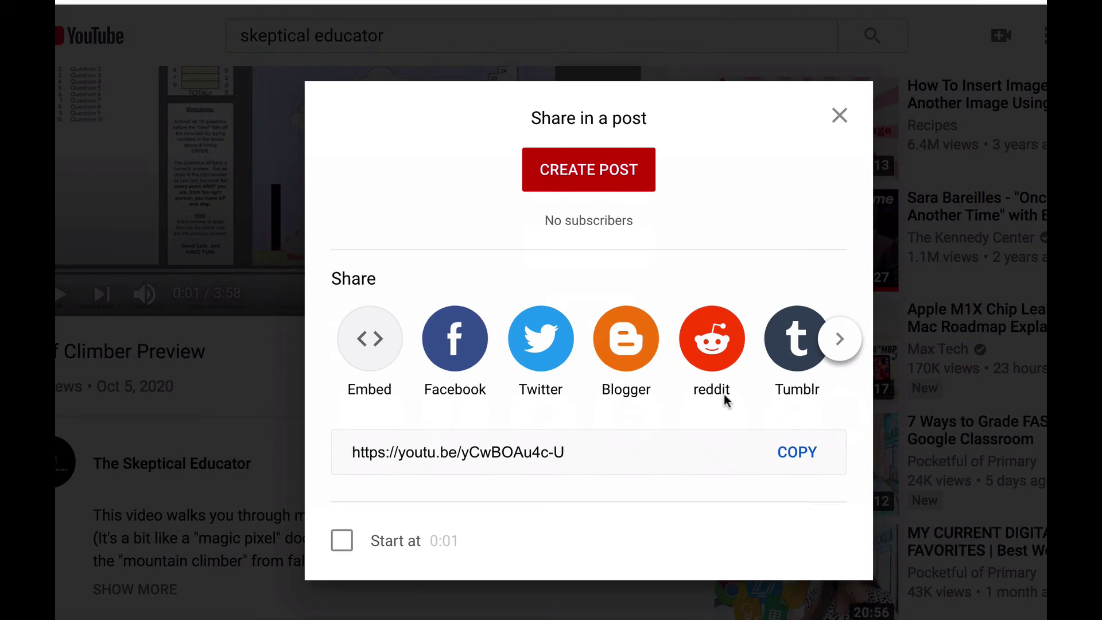
left_click(808, 455)
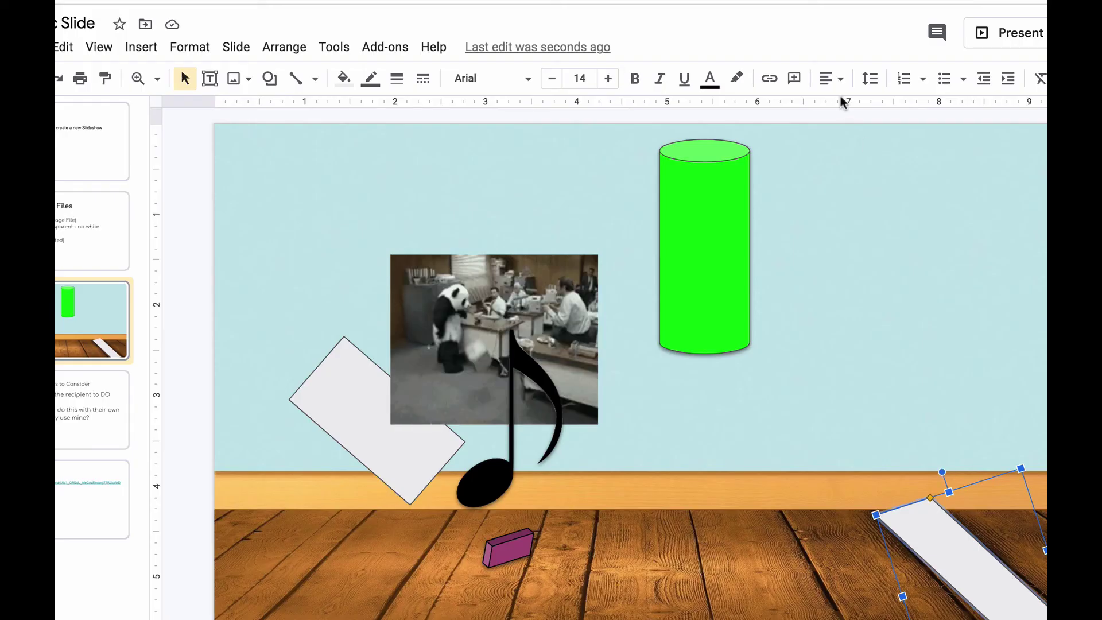
Link the floorboard parallelogram to the pasted YouTube share URL, then deselect it
left_click(770, 78)
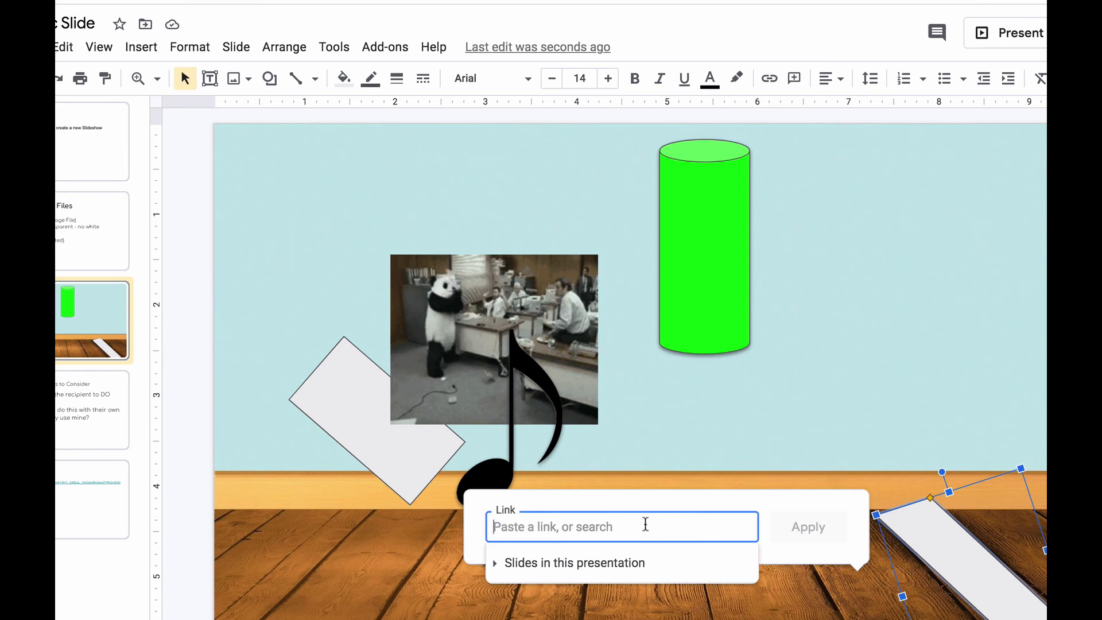
key("ctrl+v")
left_click(800, 532)
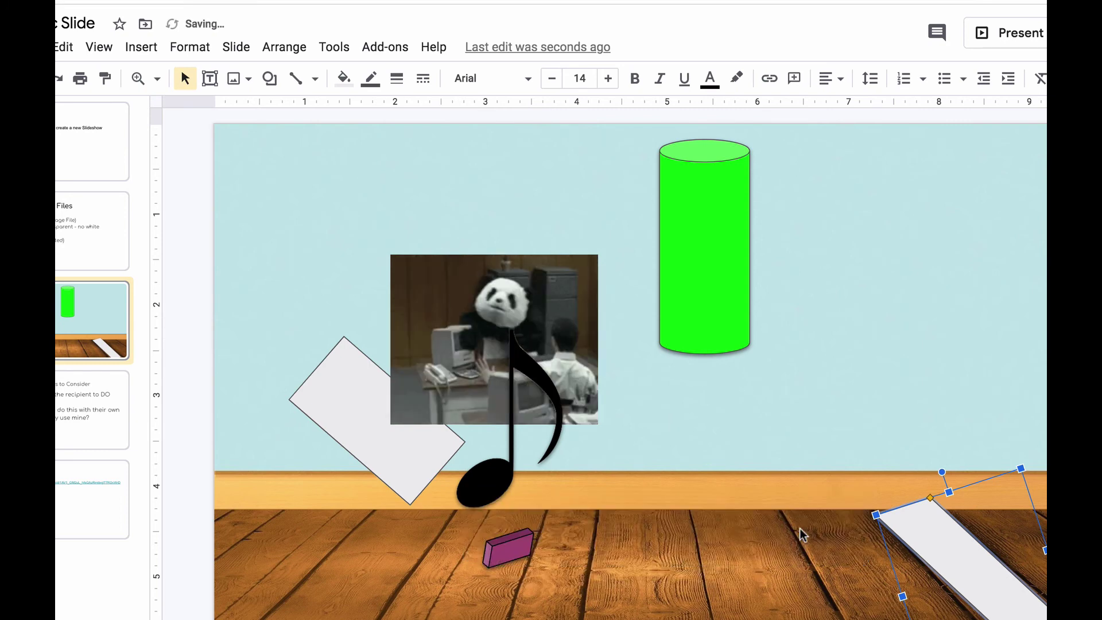
left_click(869, 561)
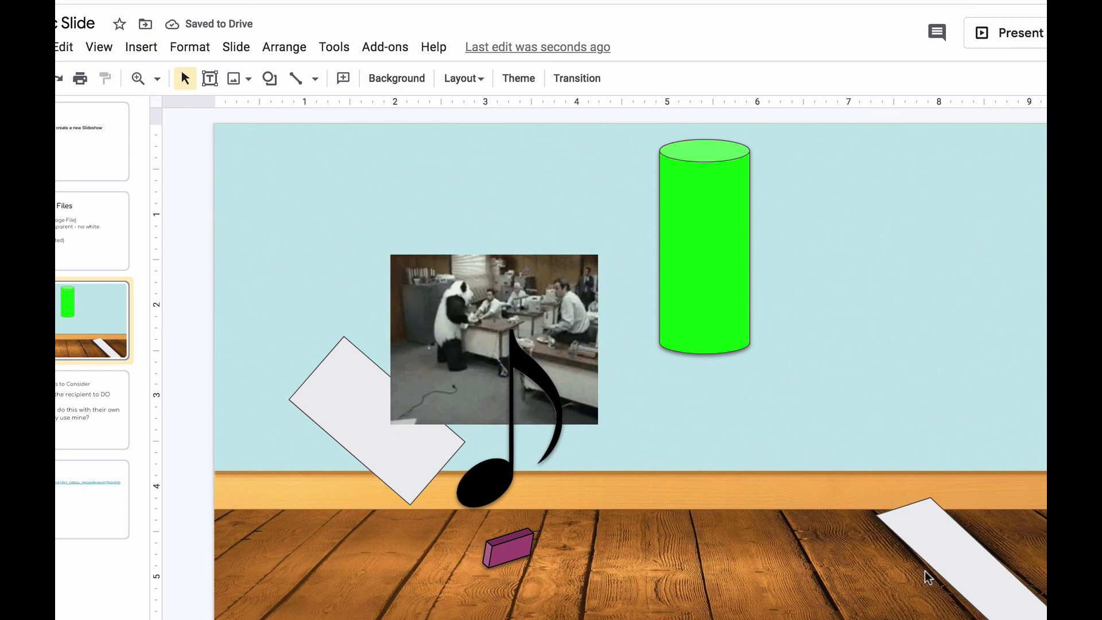
Set both the fill colour and border colour of the floorboard parallelogram to Transparent
left_click(959, 551)
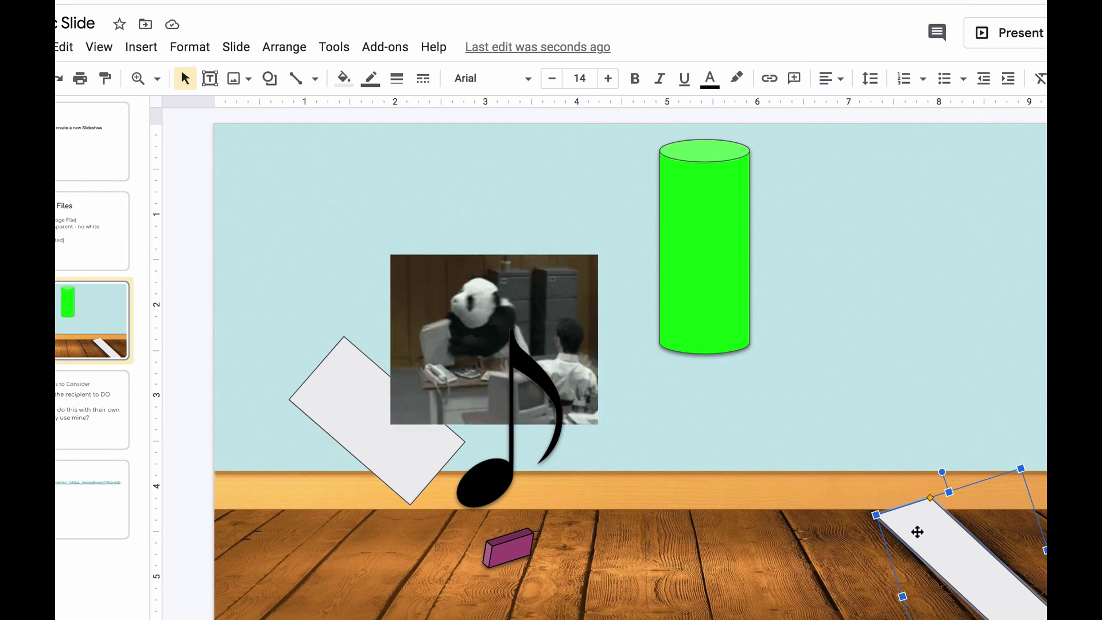
left_click(343, 79)
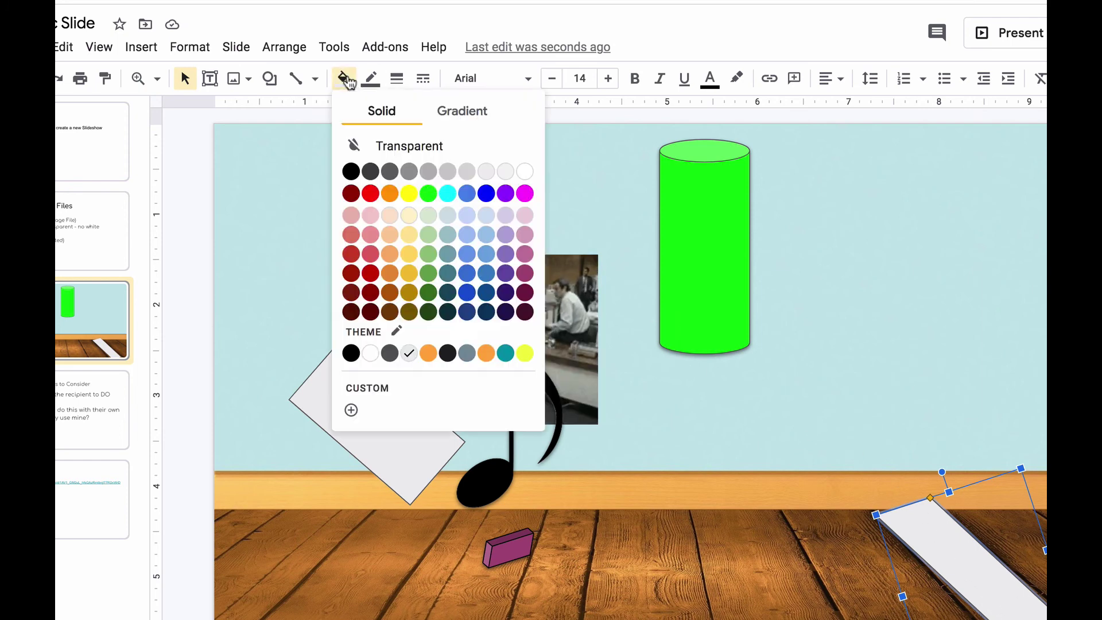
left_click(351, 144)
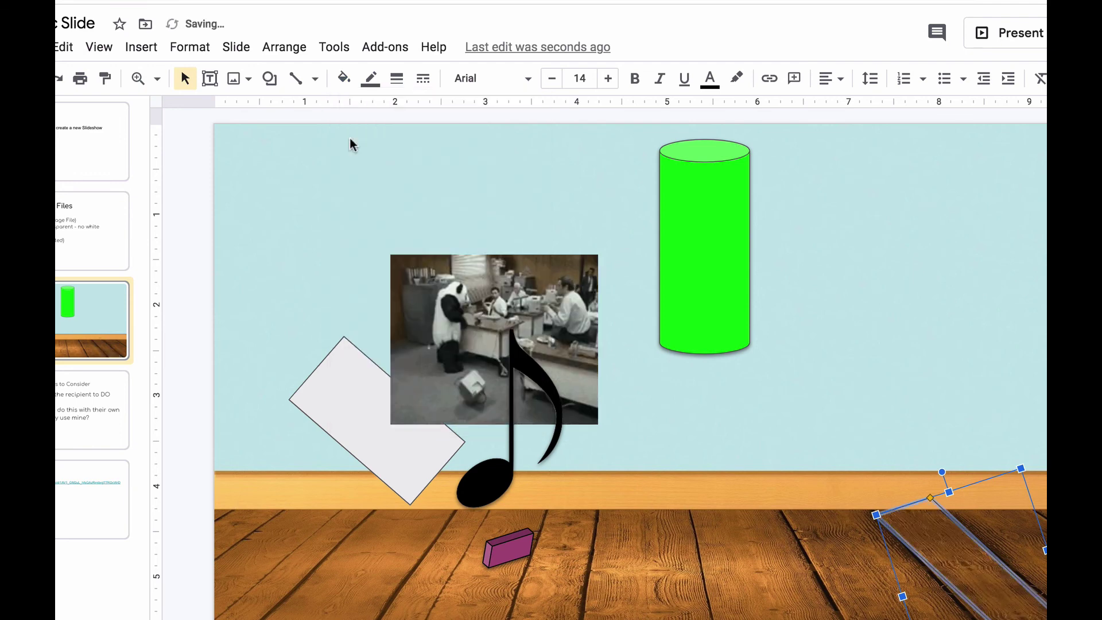
left_click(371, 79)
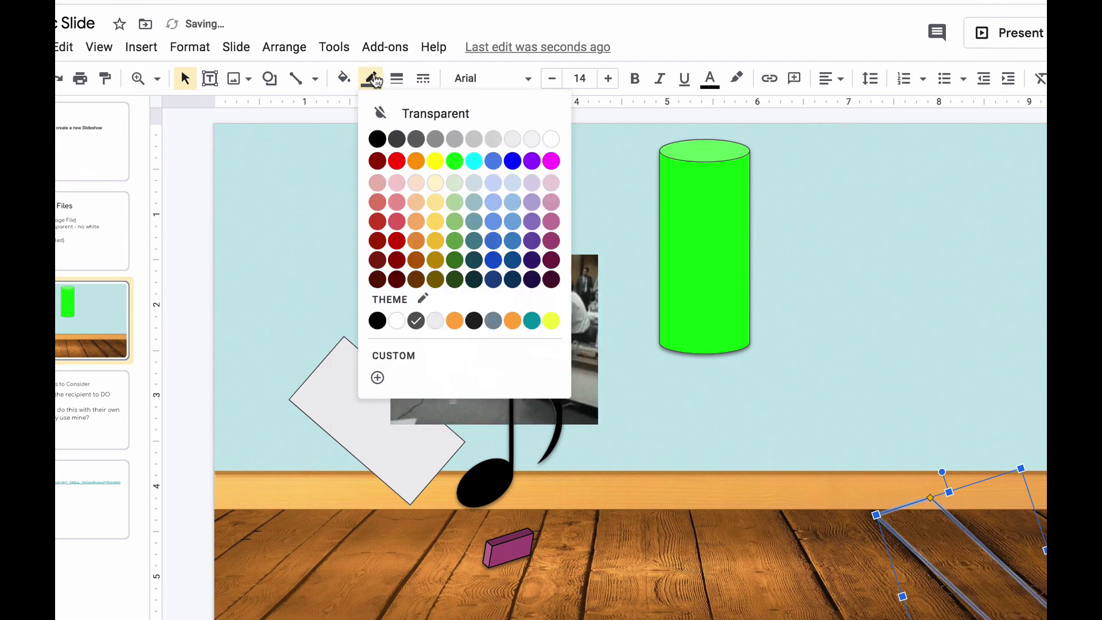
left_click(419, 112)
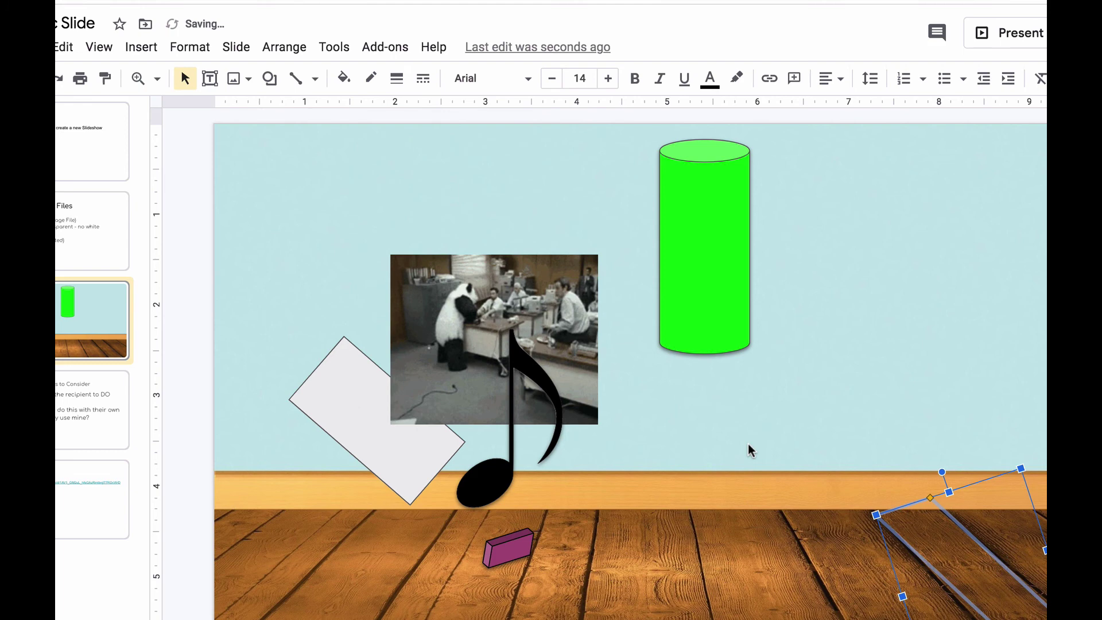
left_click(834, 556)
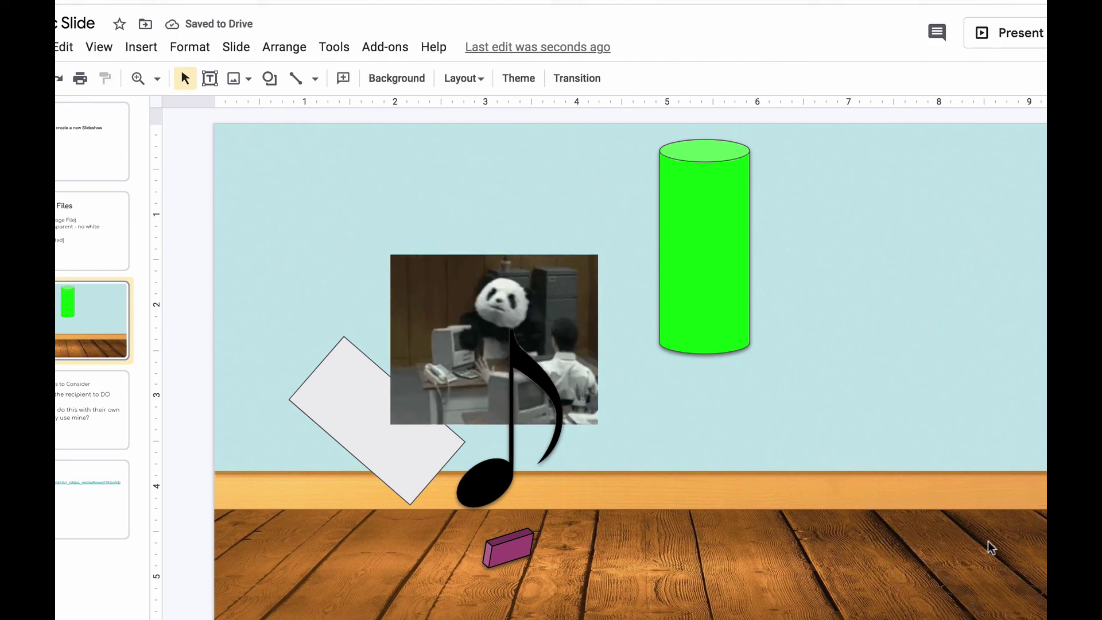
Confirm the invisible floorboard parallelogram can still be selected, then deselect it
left_click(960, 561)
left_click(808, 568)
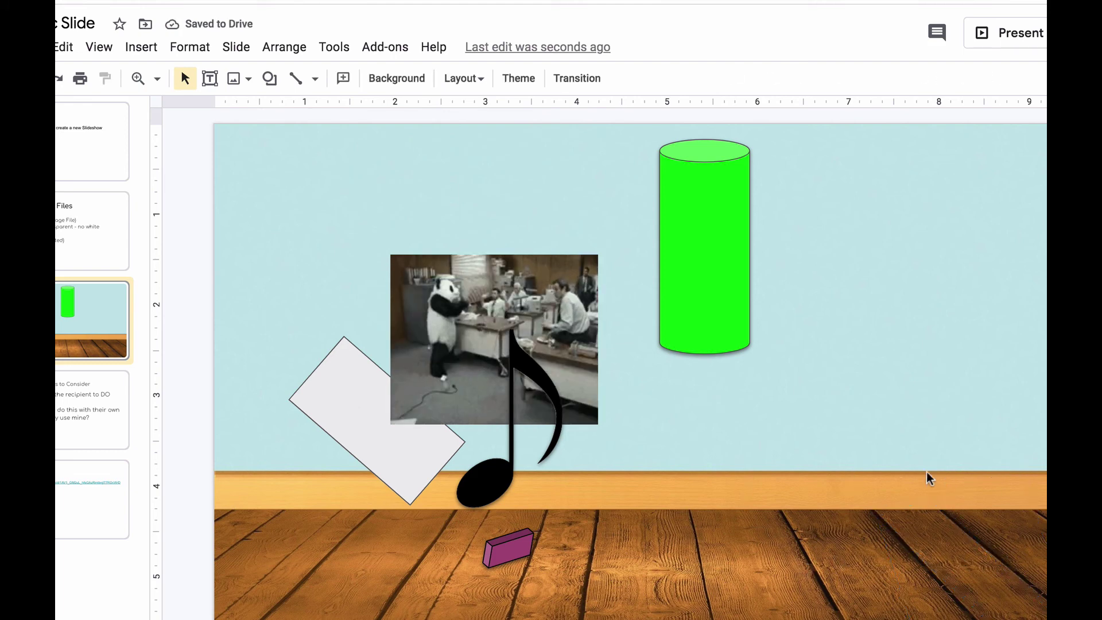